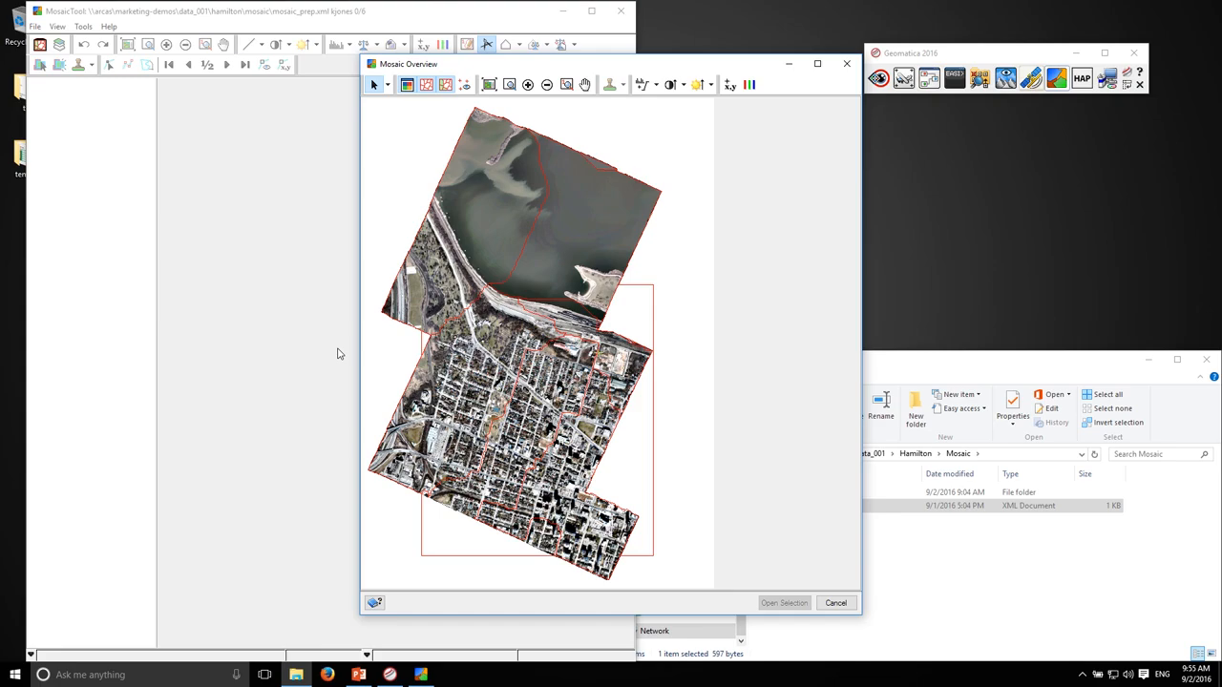
Select all the images in the mosaic overview and open the selection
left_click_drag(442, 233, 539, 342)
left_click(413, 198)
left_click_drag(404, 216, 681, 535)
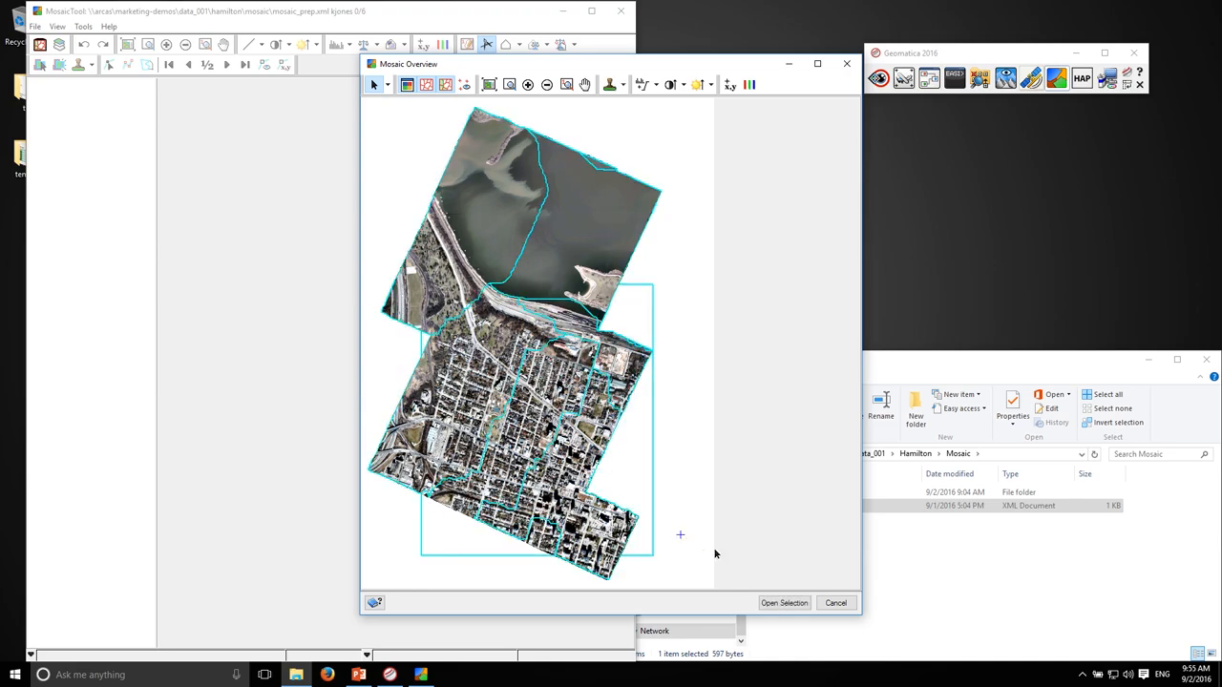
left_click(791, 606)
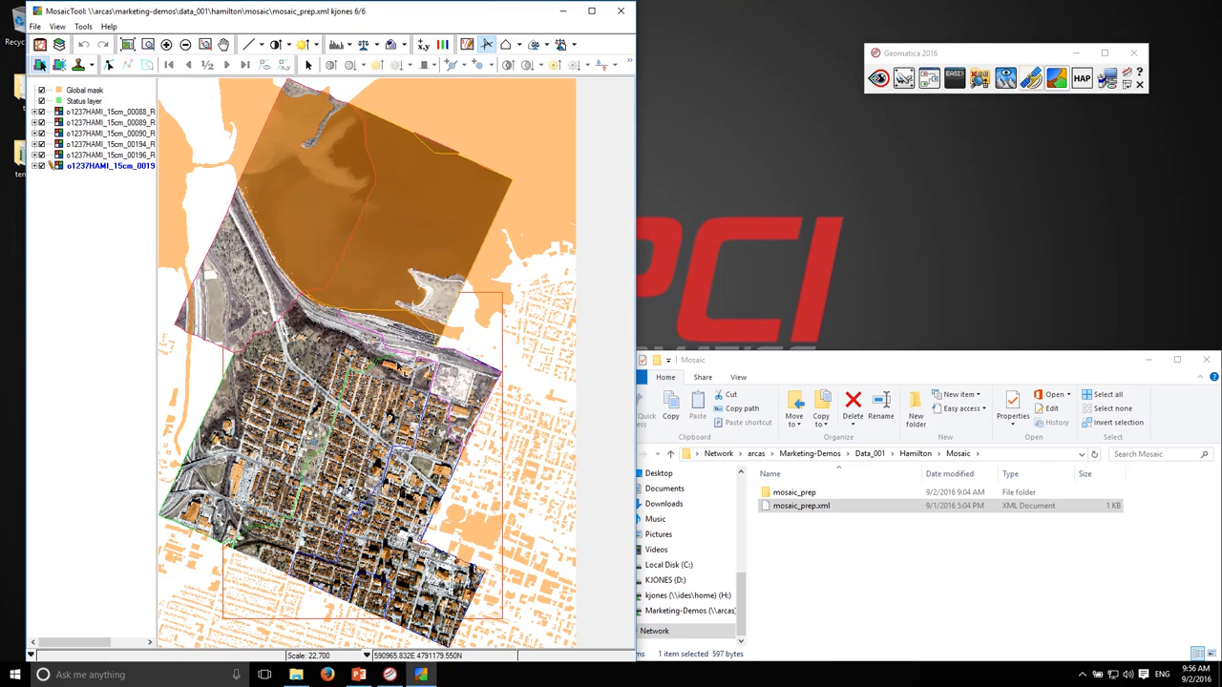
Hide the Global mask layer and compare the maximized mosaic with its cutlines turned off and back on
left_click(42, 93)
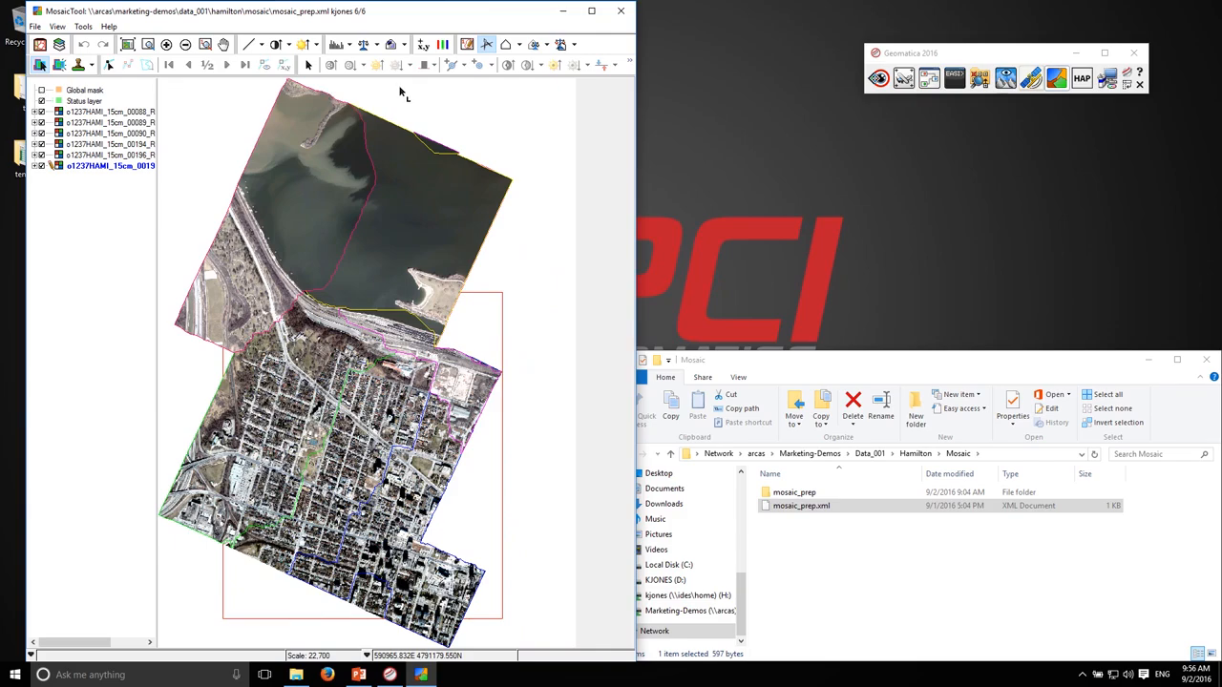
left_click(591, 10)
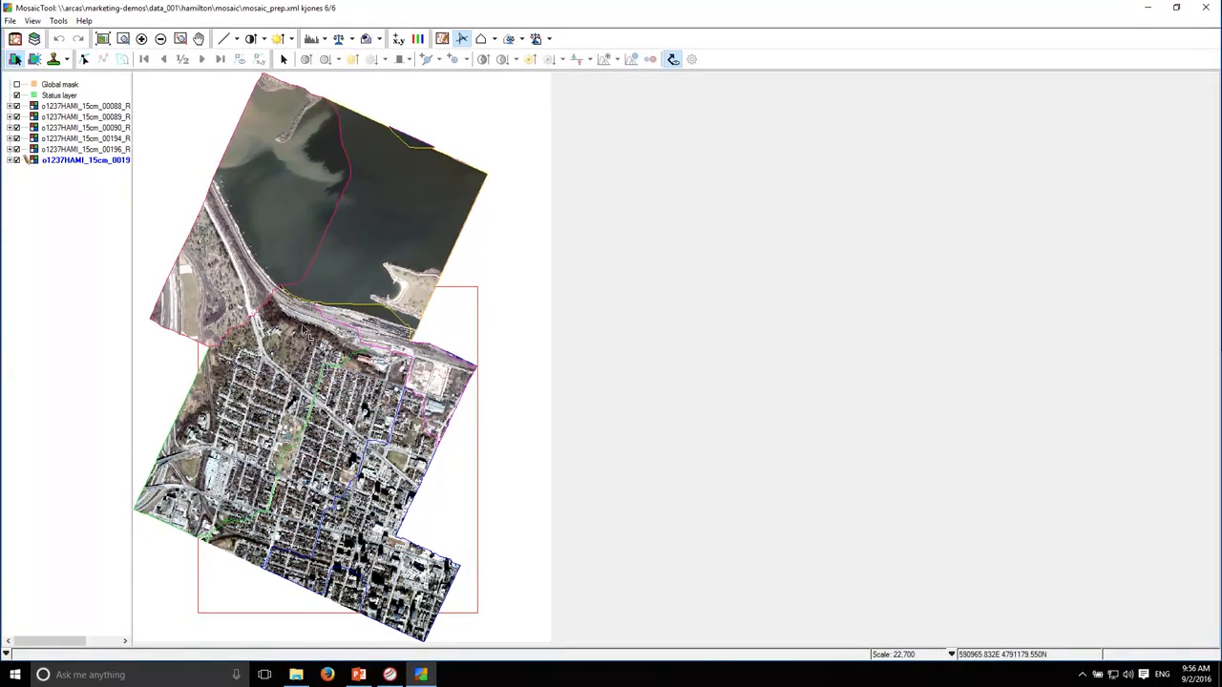
left_click(673, 59)
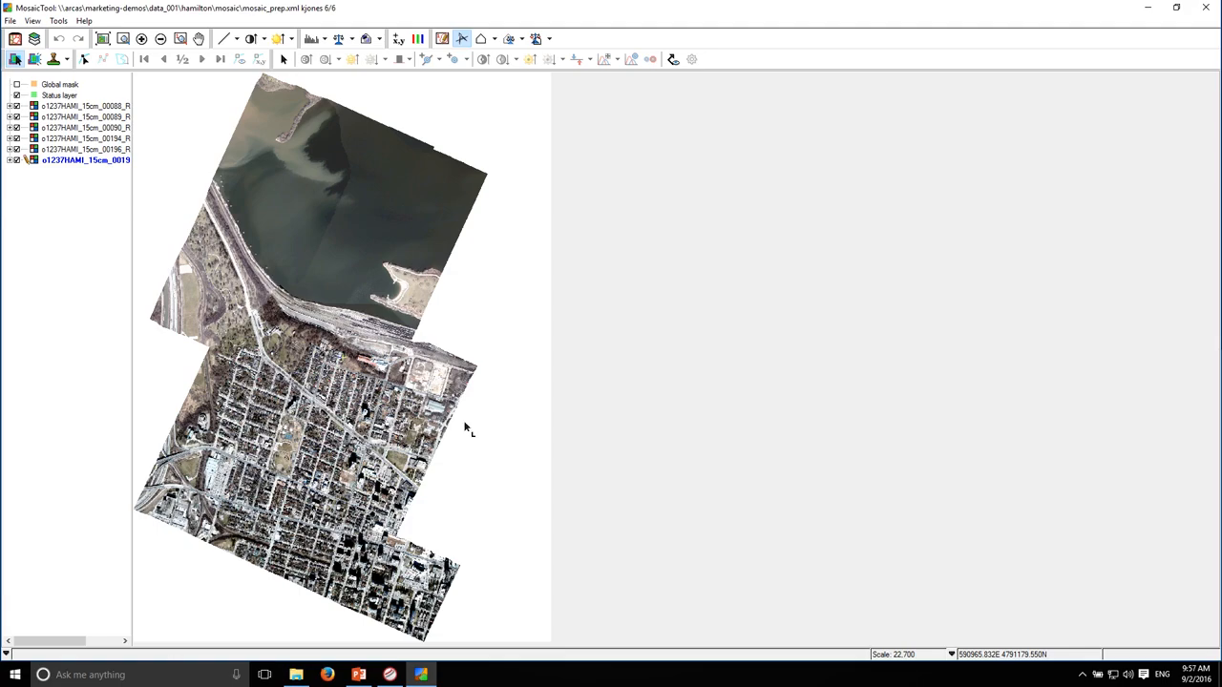
left_click(673, 59)
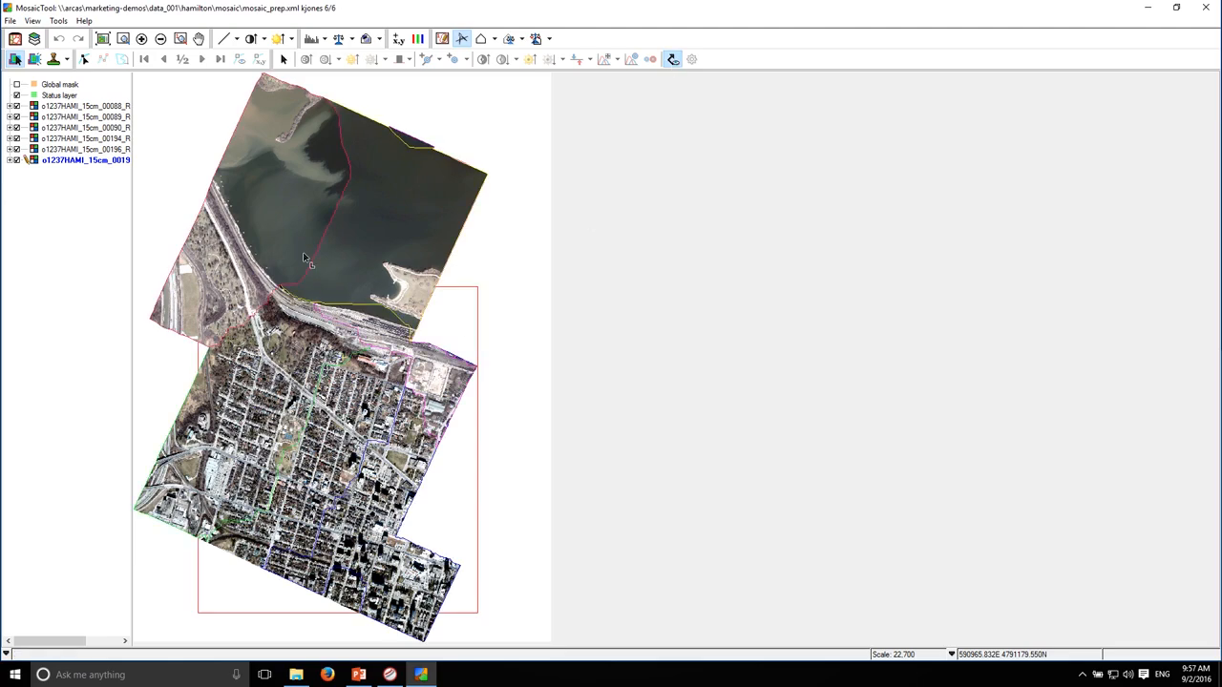
Make harbour image 00089 the active image for editing at the rail yard shoreline
left_click(122, 39)
left_click_drag(268, 266, 386, 362)
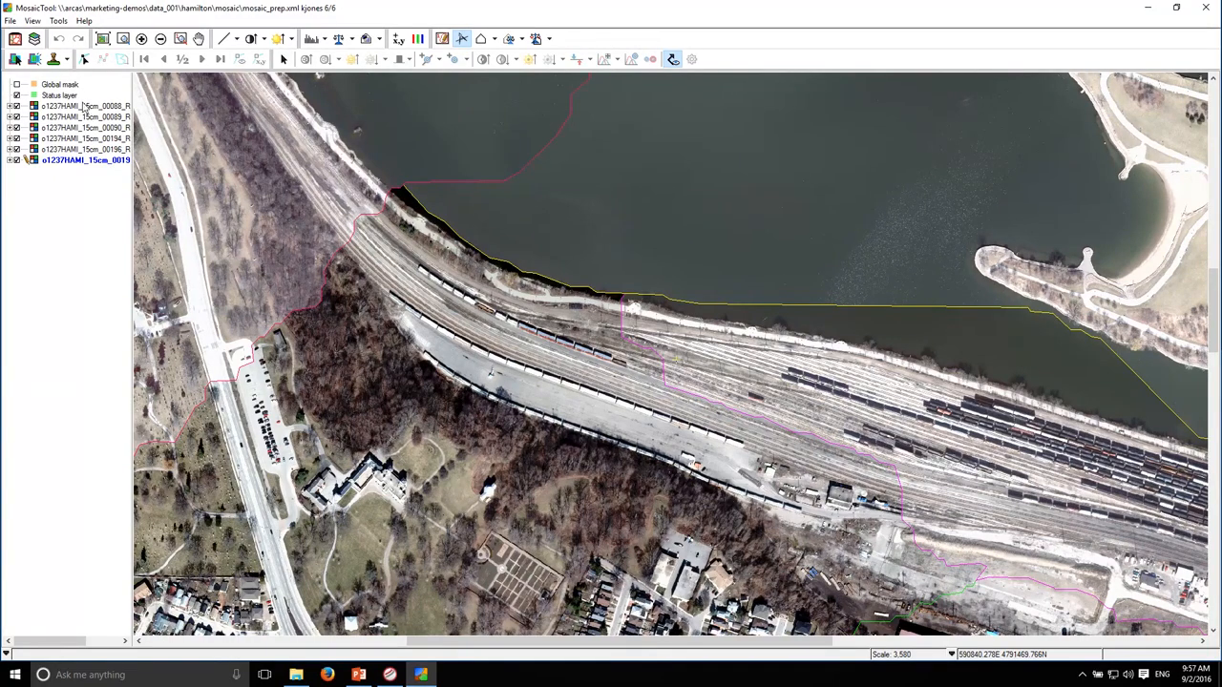
left_click(16, 59)
left_click(576, 240)
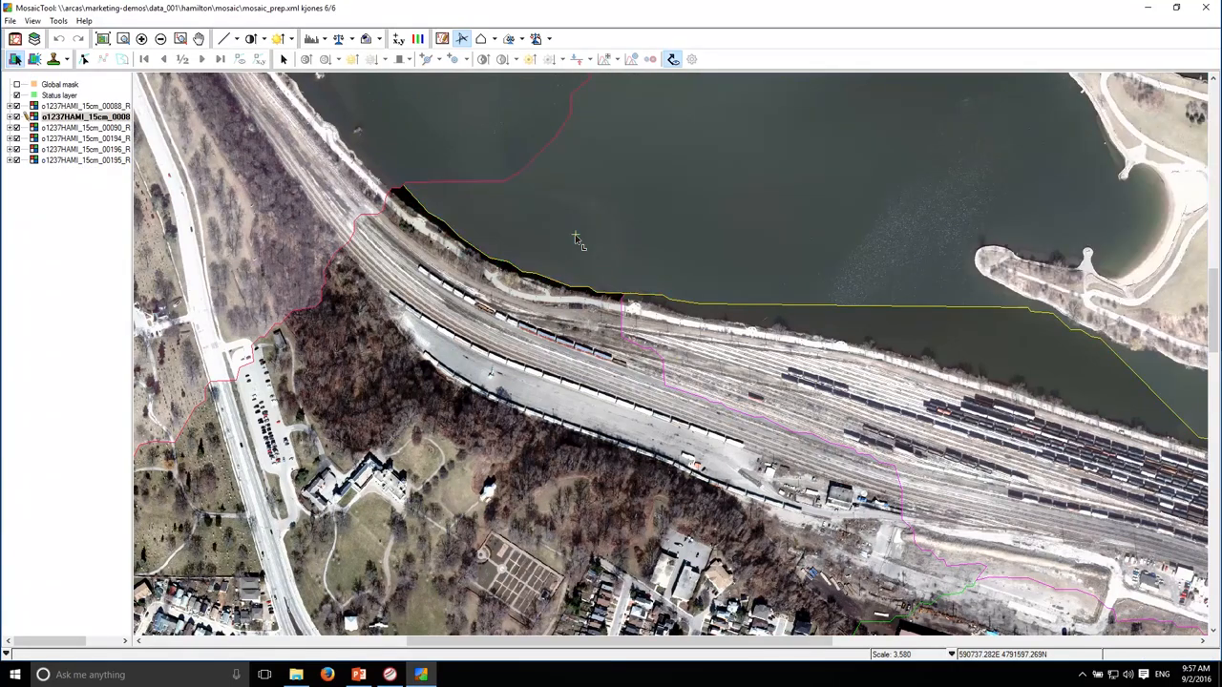
Redraw the western part of the active image's southern cutline so it follows the land beside the railway tracks instead of the shoreline
left_click(84, 59)
left_click(582, 241)
left_click(122, 59)
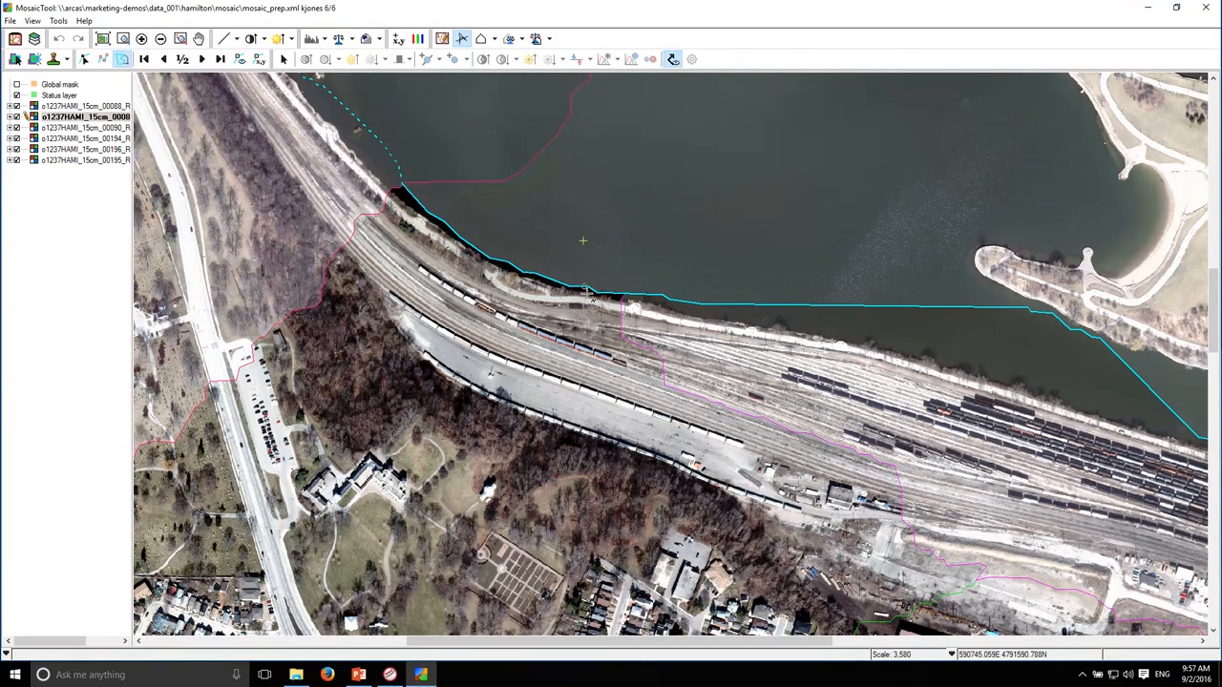
left_click(661, 304)
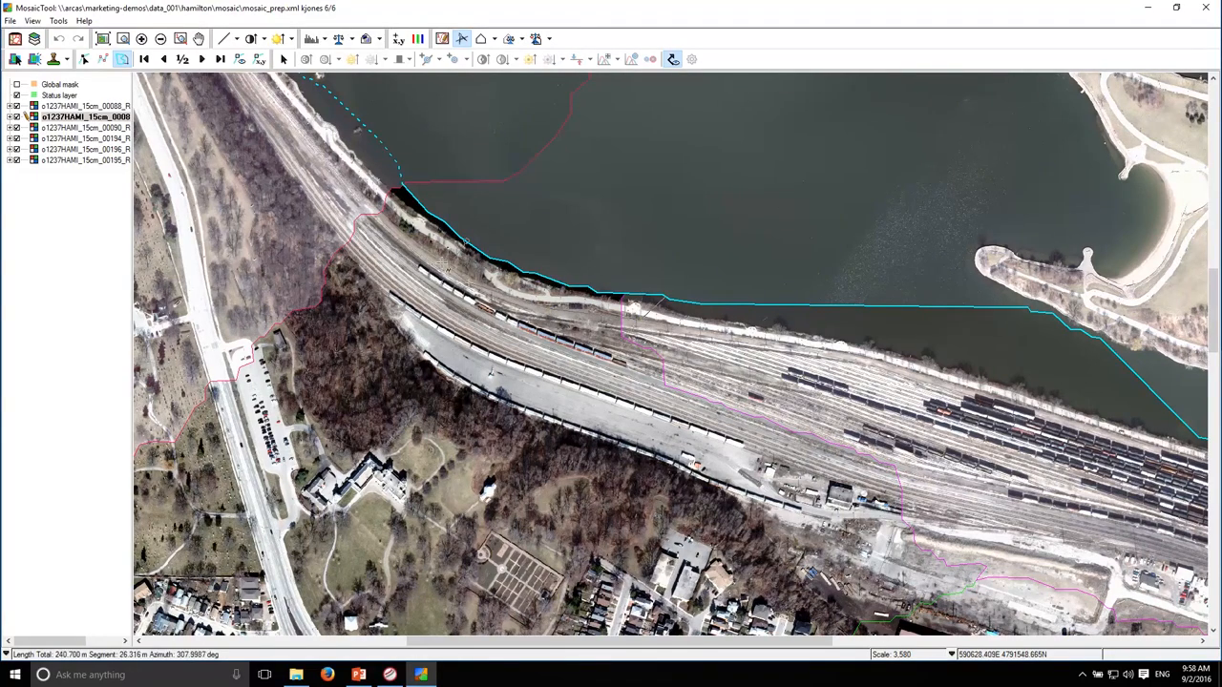
double_click(382, 203)
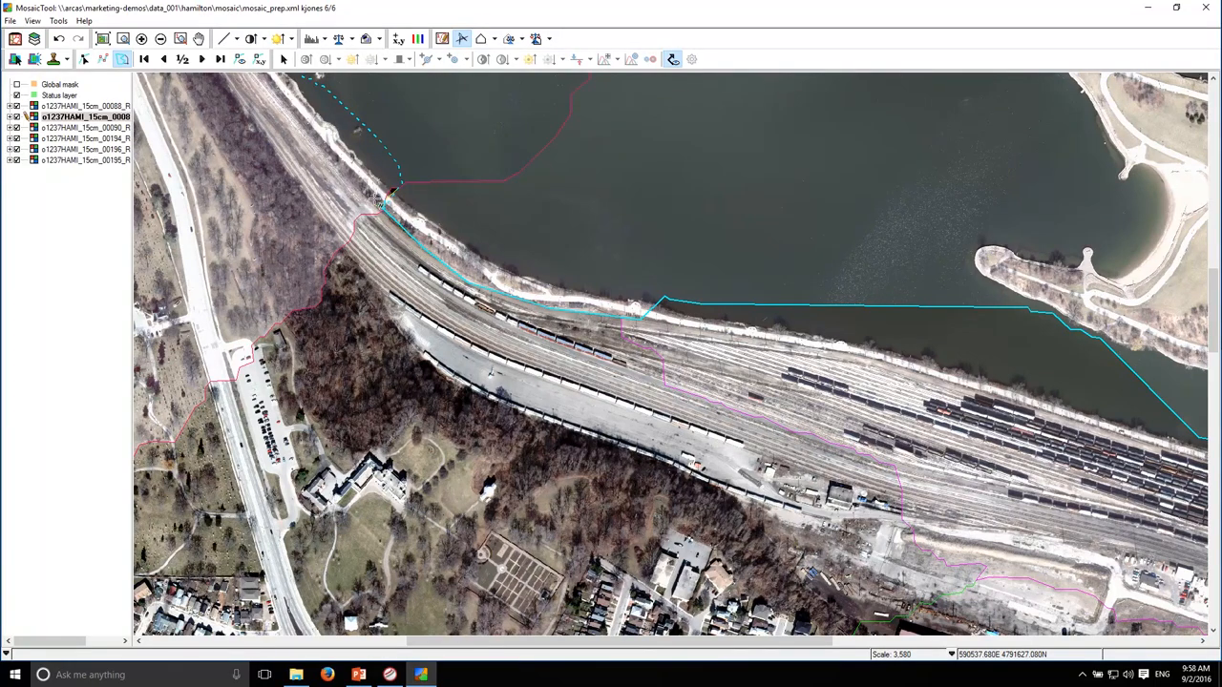
left_click(382, 202)
double_click(379, 169)
Select image 00196's cutline at the mosaic's southern edge and reroute its end along the street, clear of the green-roofed building
left_click(102, 39)
left_click(123, 40)
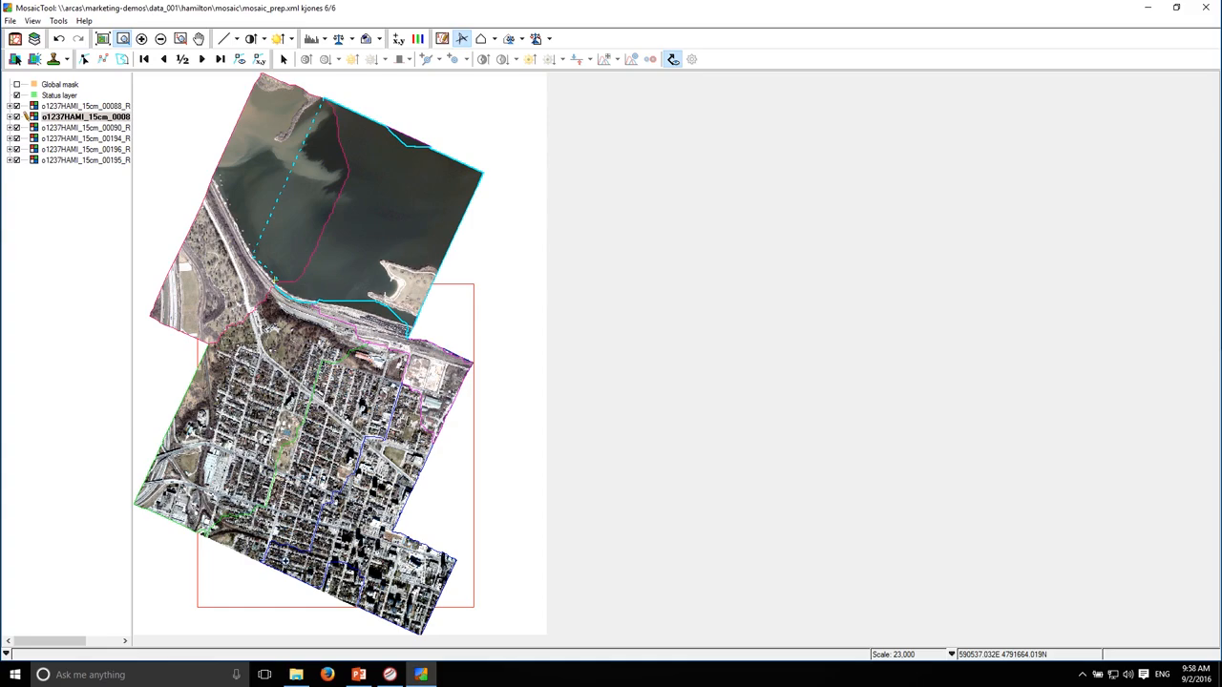
left_click_drag(253, 515, 342, 595)
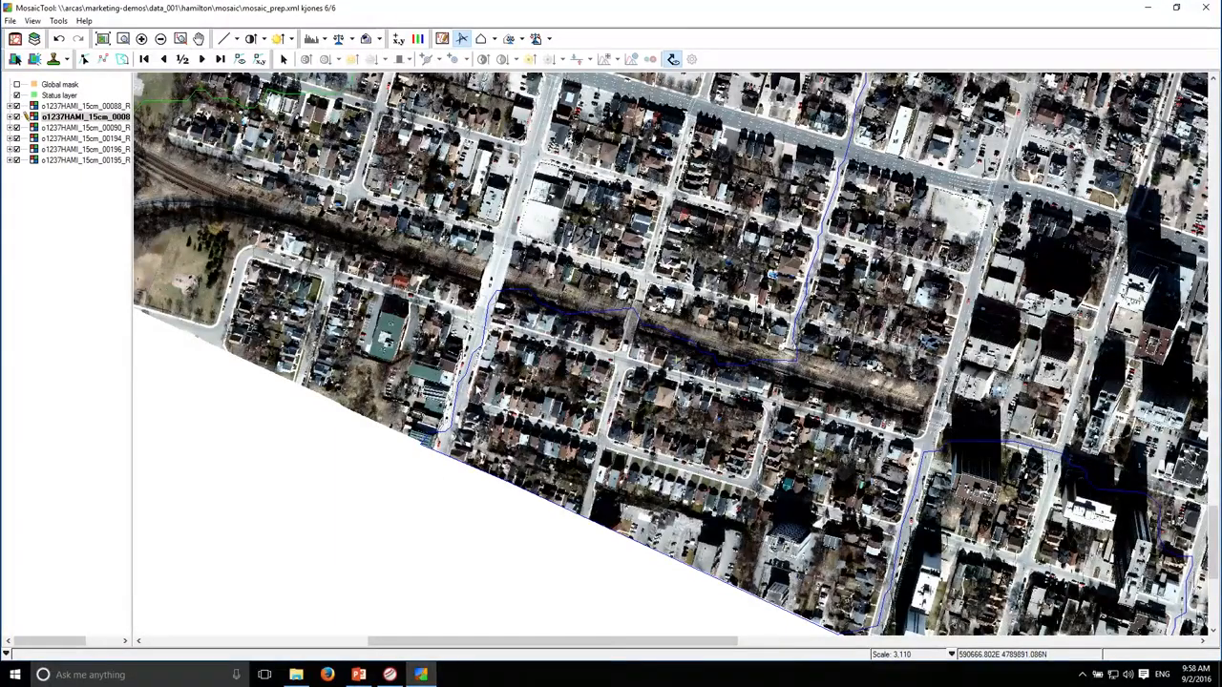
left_click_drag(431, 439, 451, 341)
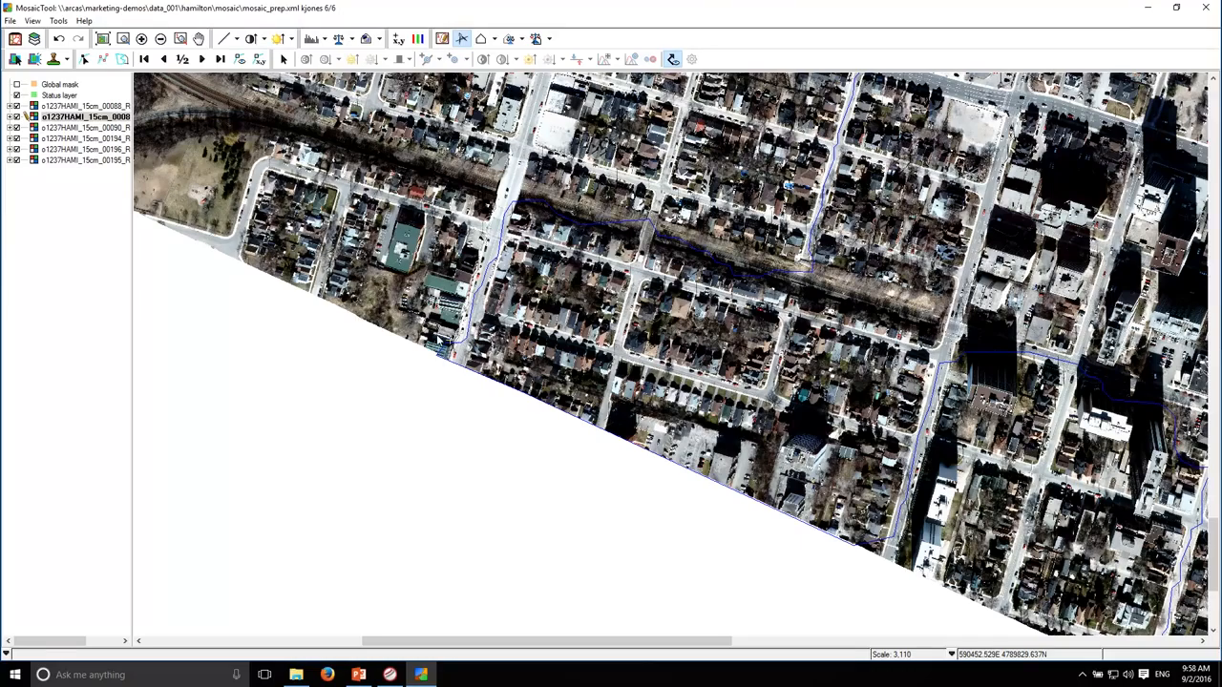
scroll(437, 353, "up", 1)
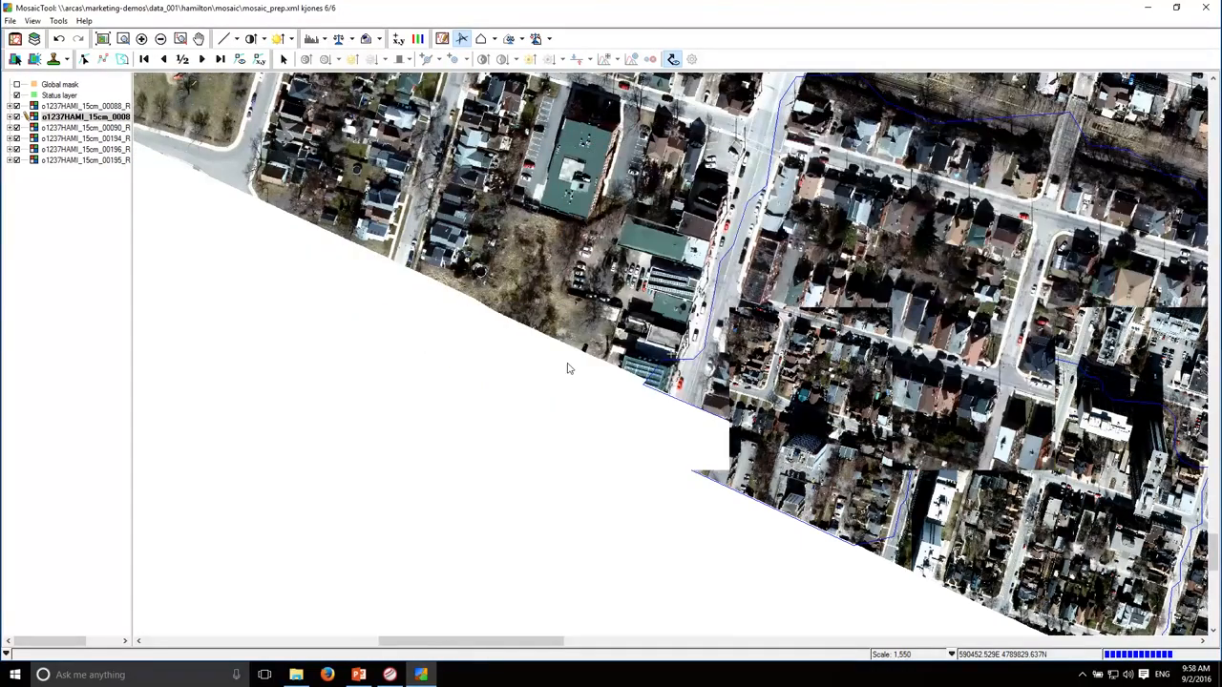
scroll(671, 356, "up", 1)
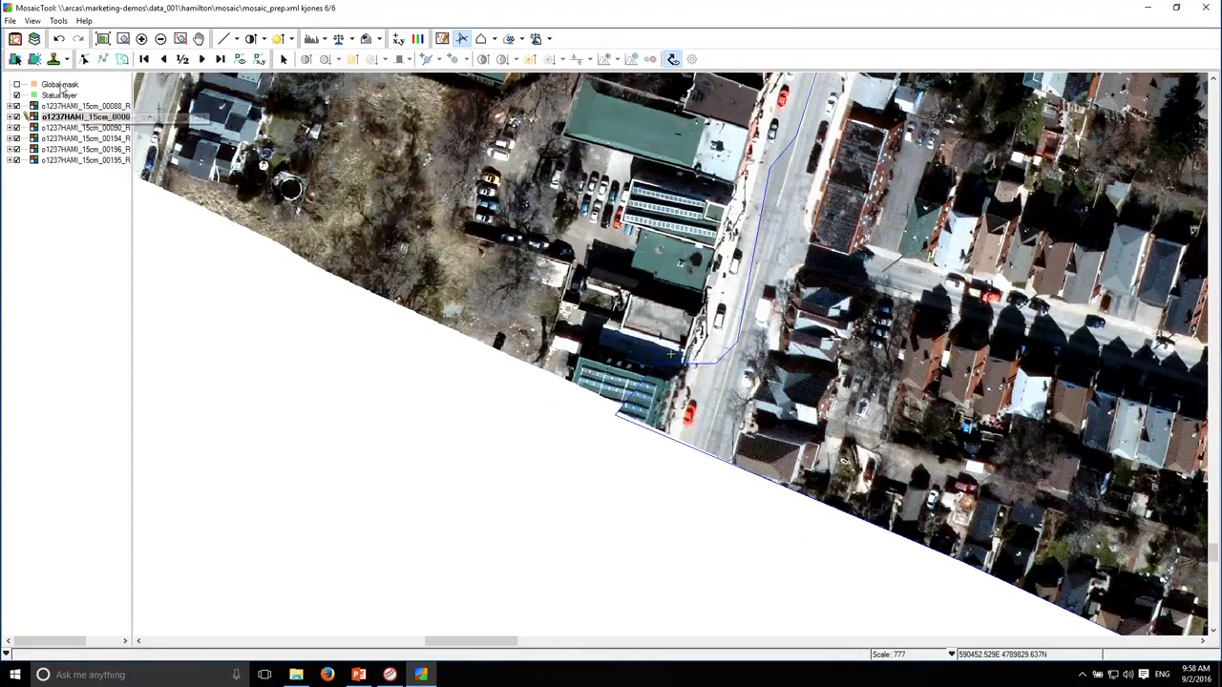
left_click(84, 58)
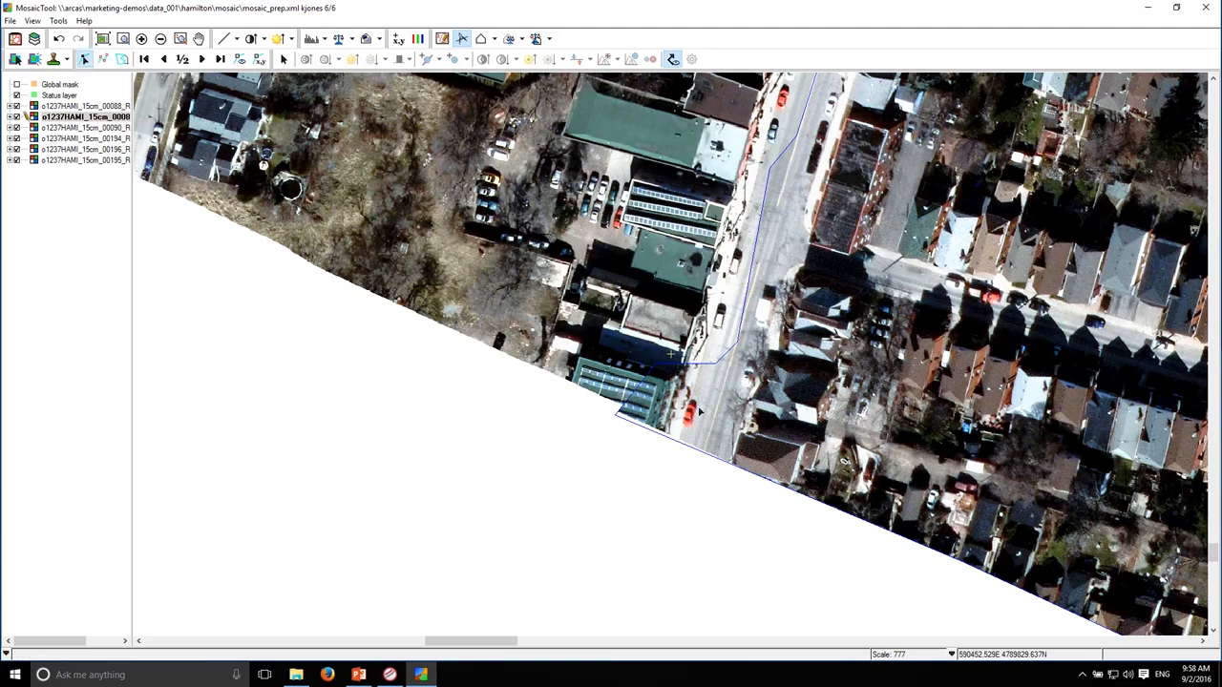
left_click(745, 401)
left_click(122, 58)
left_click(716, 364)
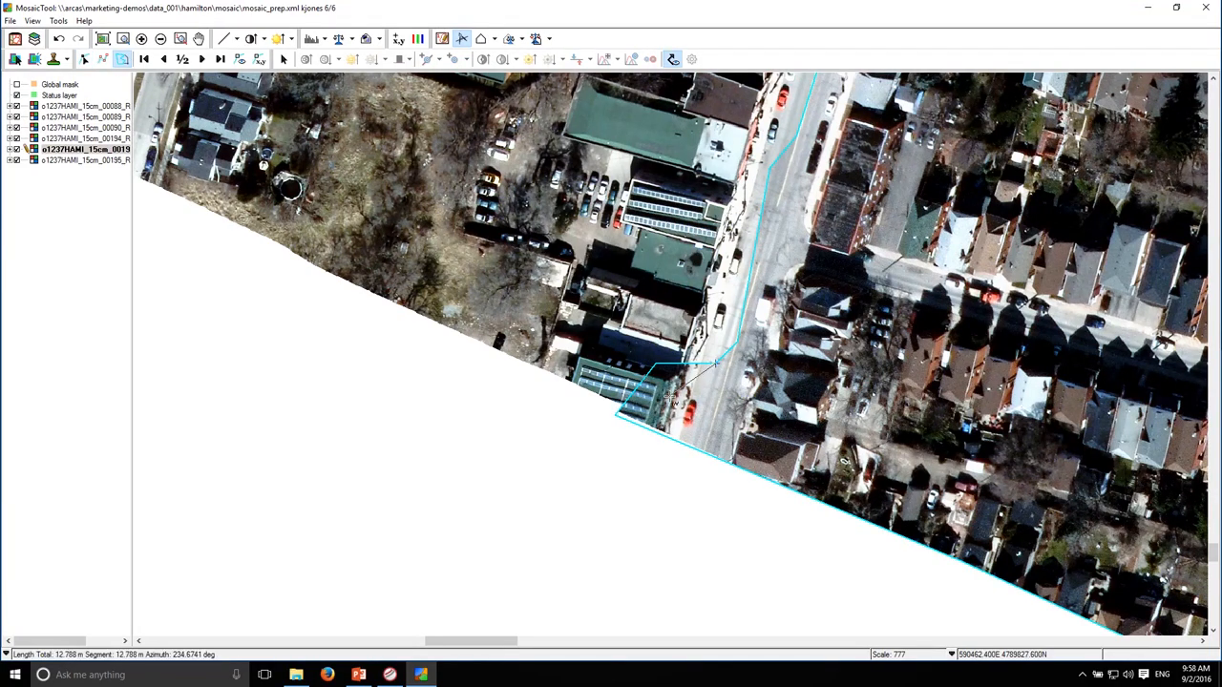
left_click(687, 385)
double_click(678, 423)
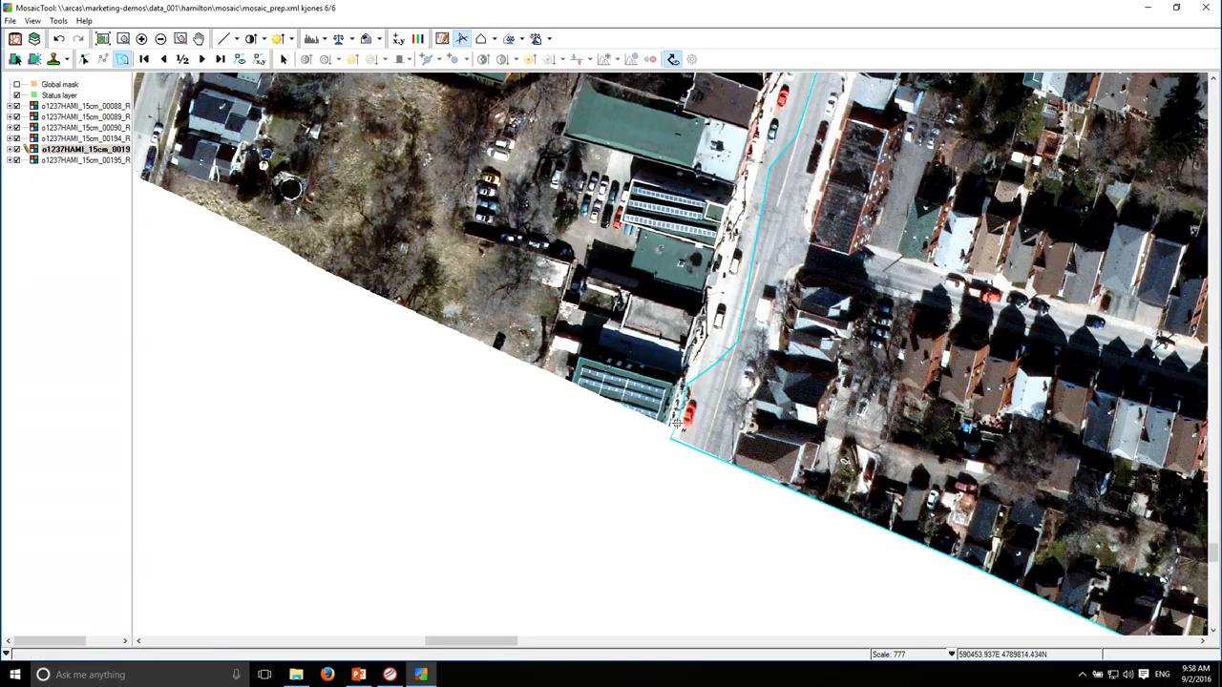
Examine the selected image's cutline along the railway corridor and north through the residential streets
left_click_drag(650, 270, 464, 611)
left_click_drag(610, 272, 365, 475)
left_click_drag(1044, 491, 478, 411)
left_click_drag(750, 445, 477, 441)
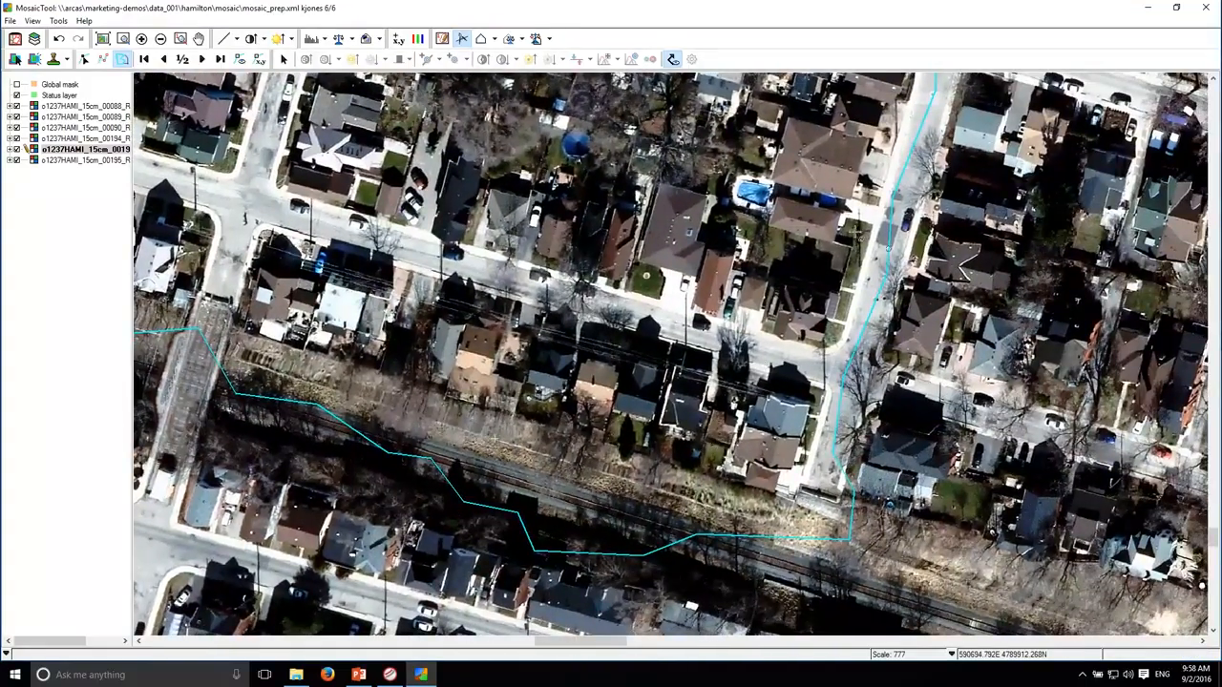
left_click_drag(840, 279, 767, 449)
left_click_drag(827, 302, 706, 550)
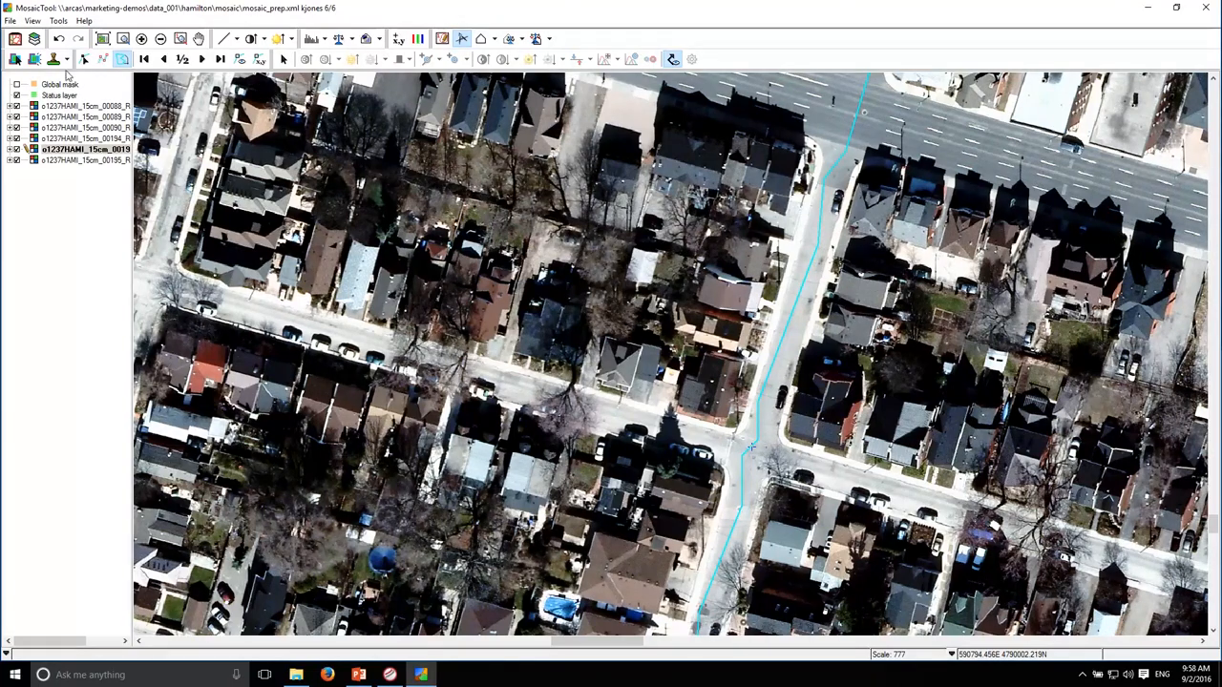
left_click(102, 38)
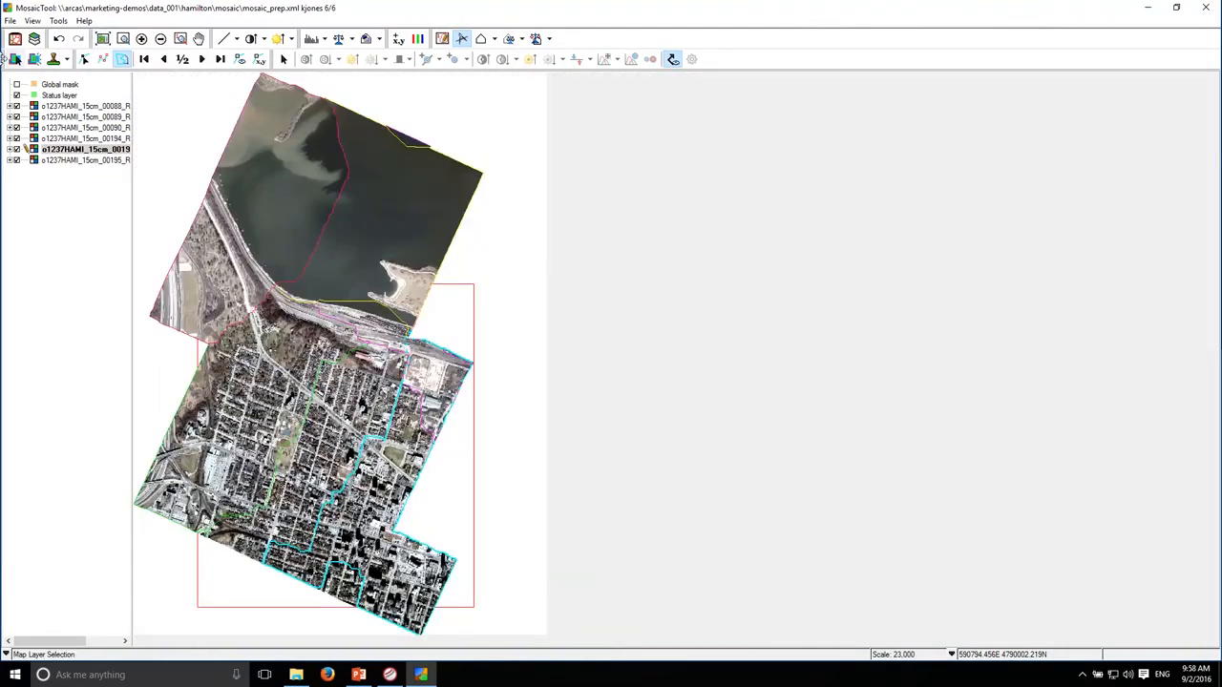
Deselect the cutline, hide all cutlines and inspect the image seams in the downtown blocks
left_click(10, 21)
left_click(23, 74)
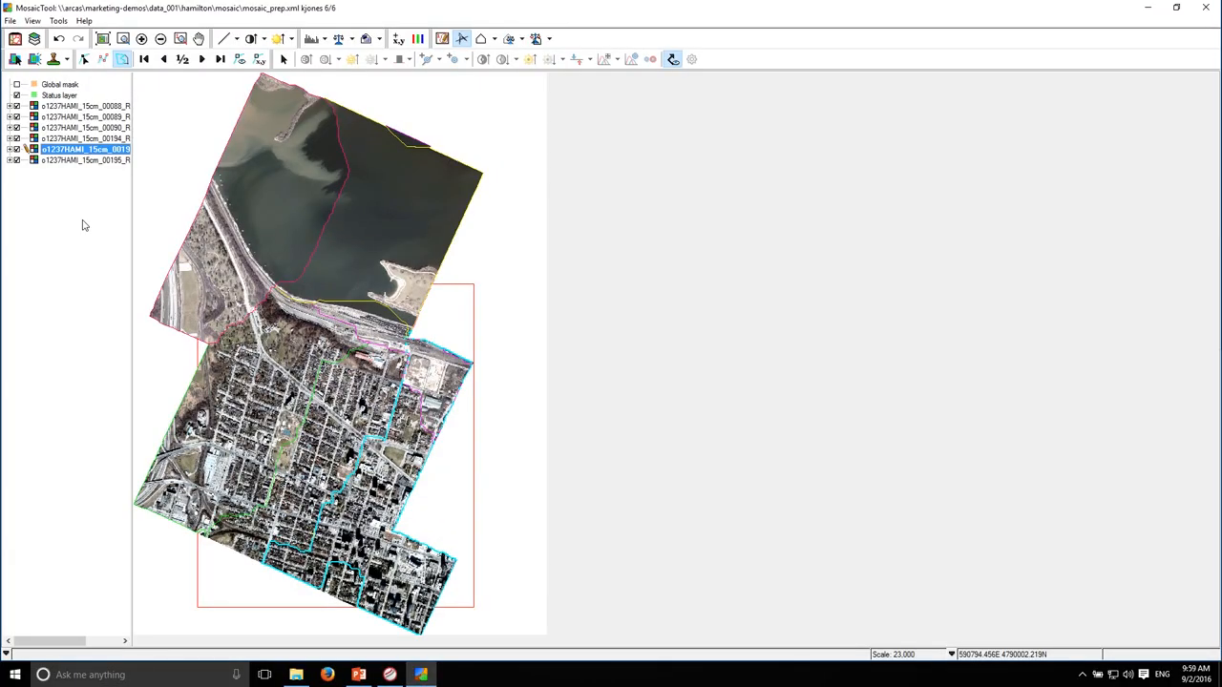
left_click(84, 60)
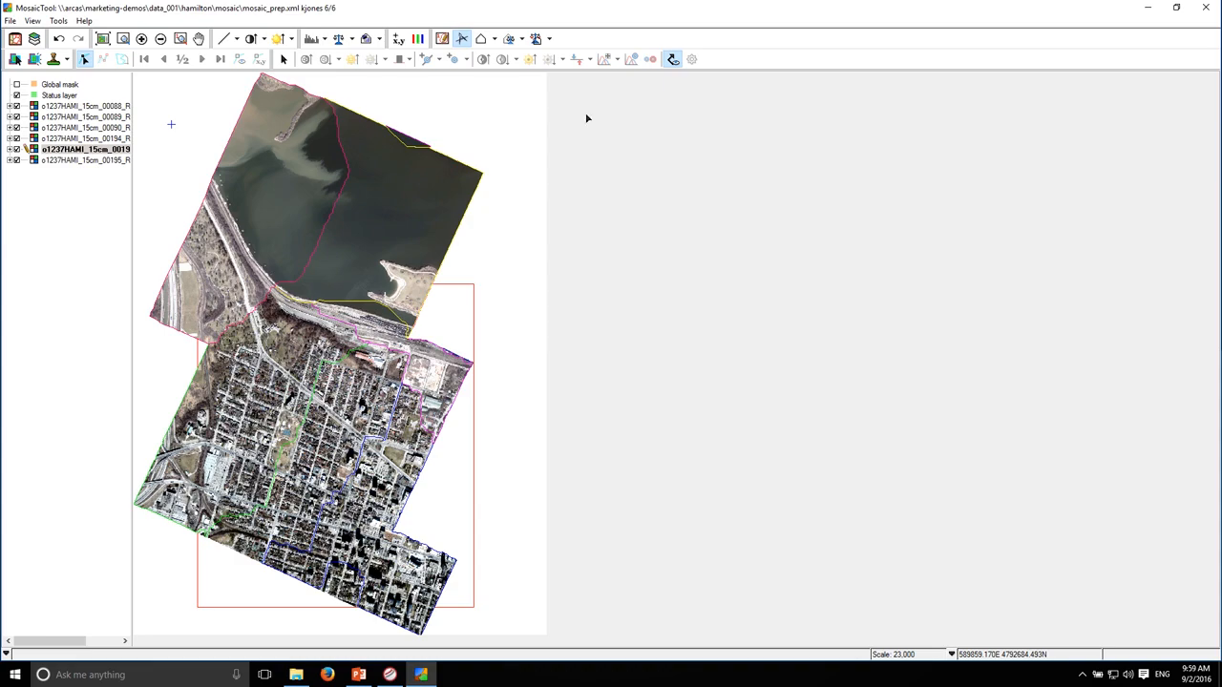
left_click(673, 59)
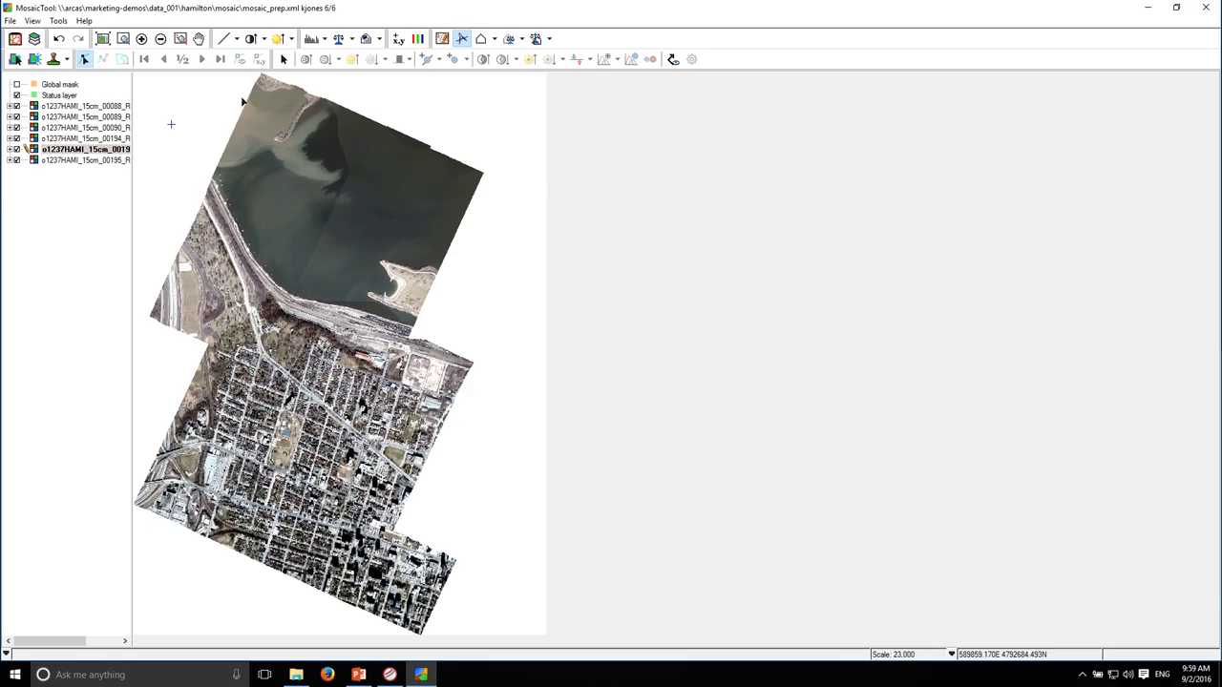
left_click(122, 38)
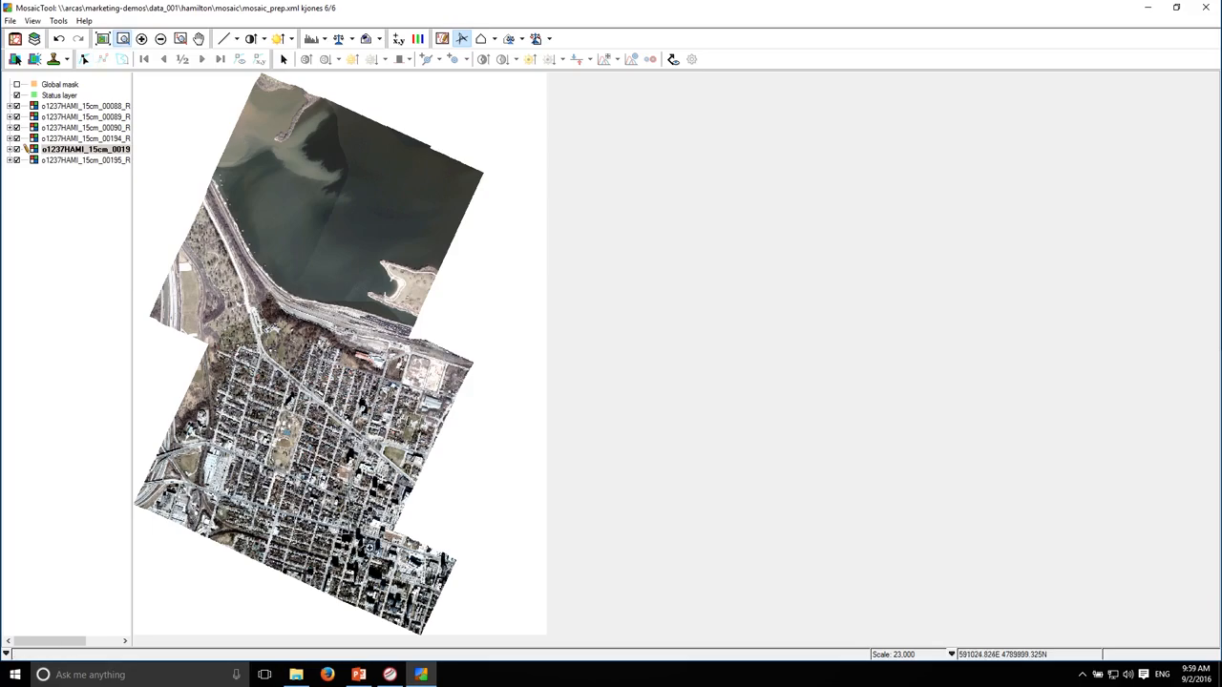
left_click_drag(370, 548, 400, 566)
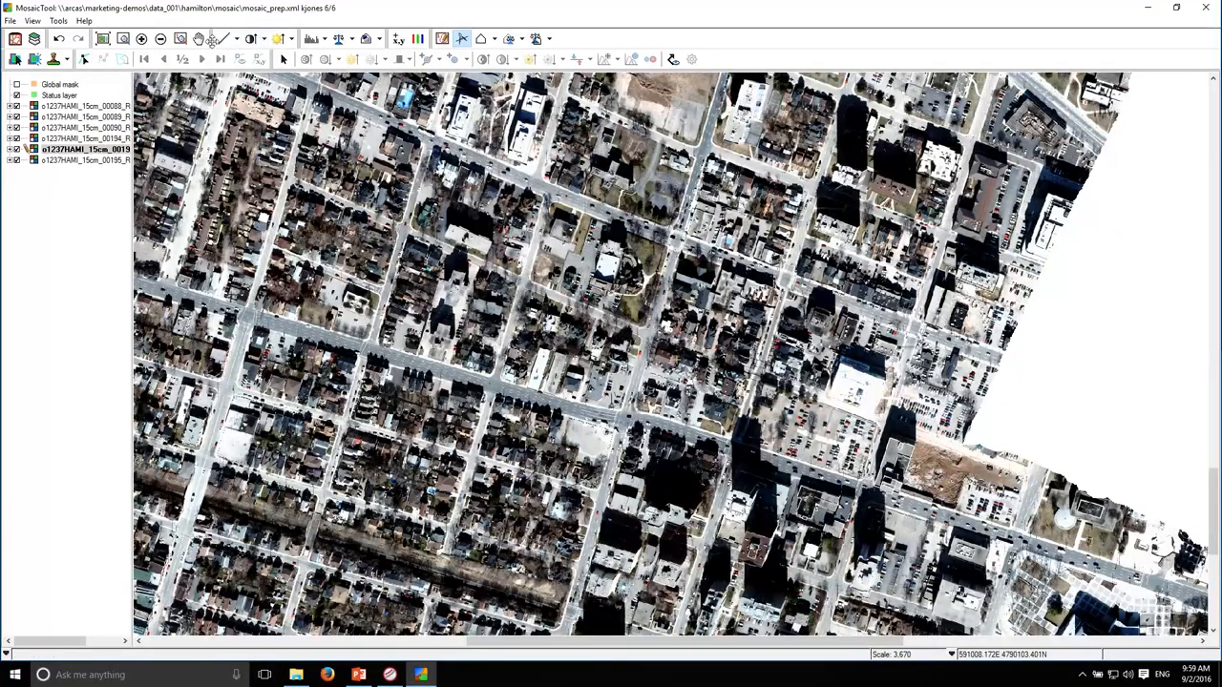
left_click(103, 38)
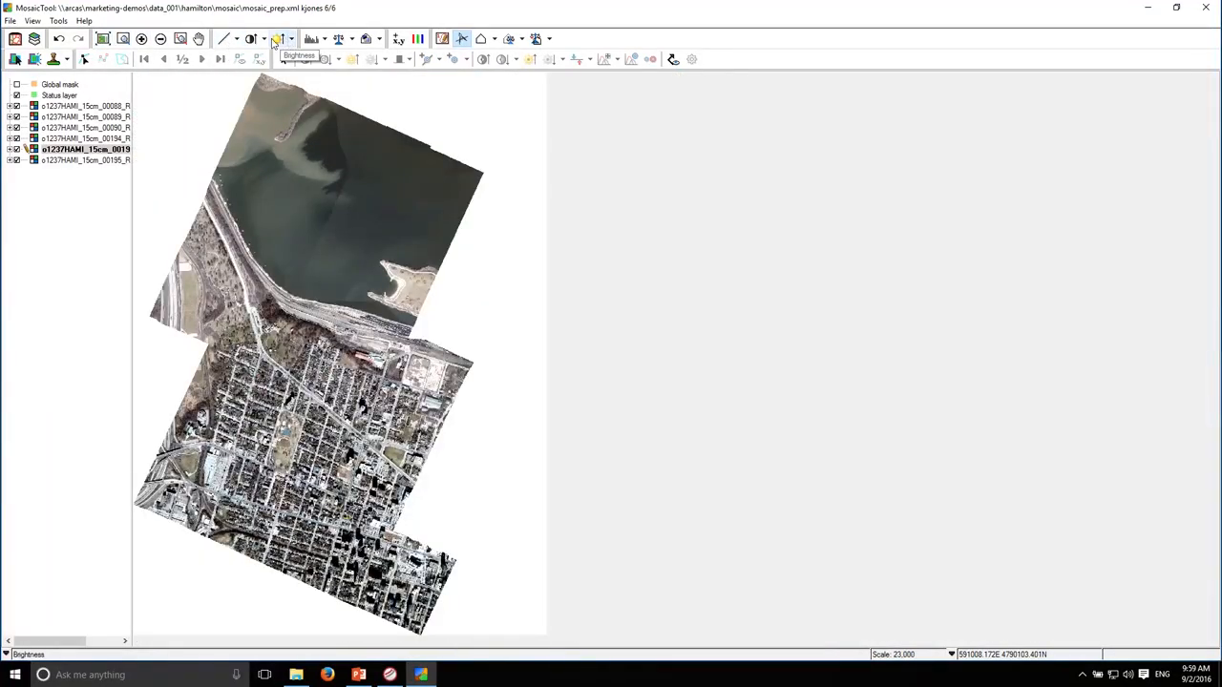
Try a higher display brightness on the mosaic and reset the brightness
left_click(279, 42)
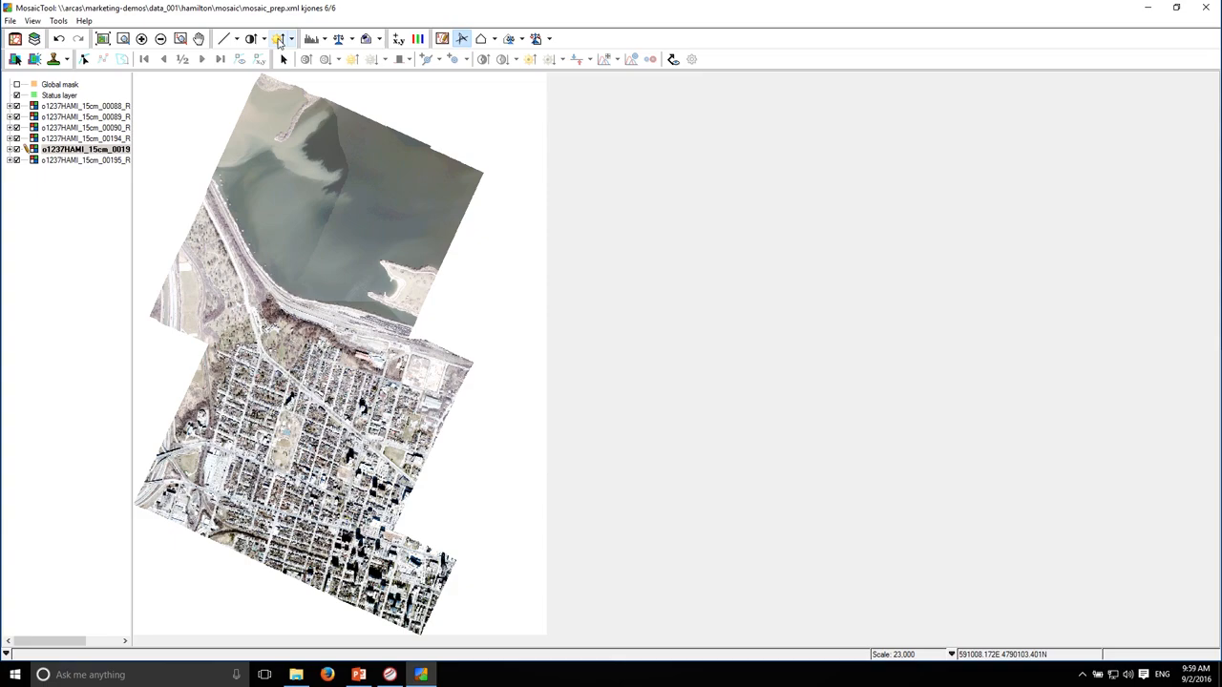
left_click(291, 39)
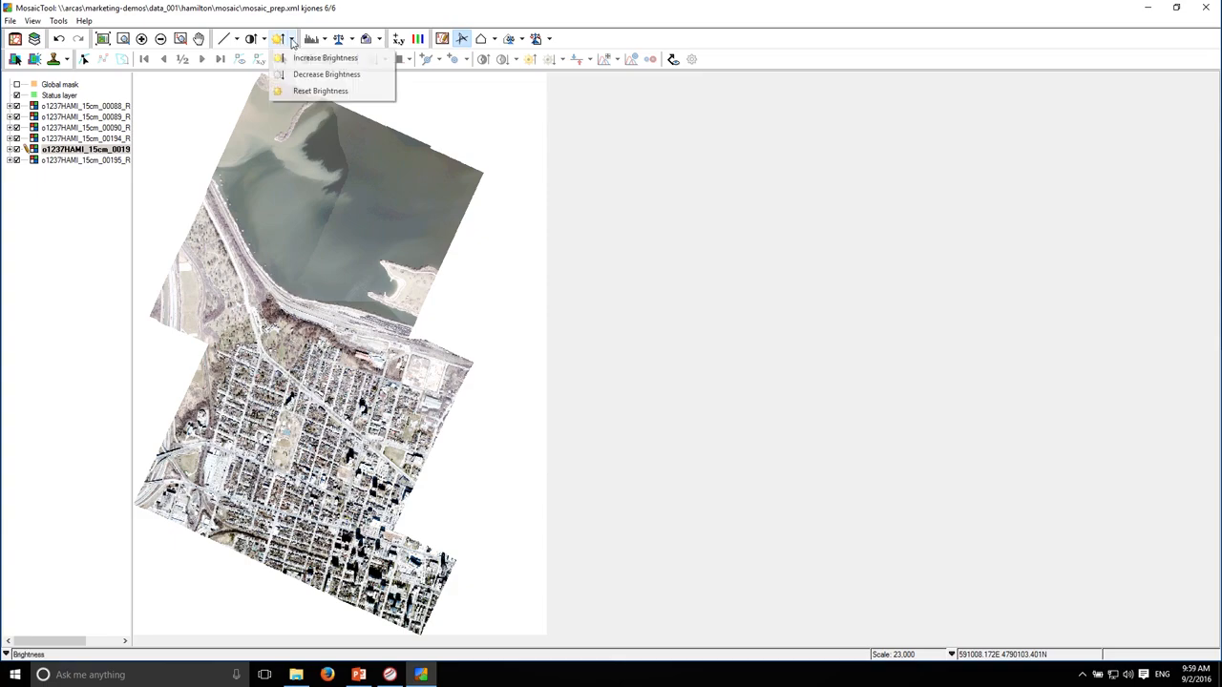
left_click(304, 90)
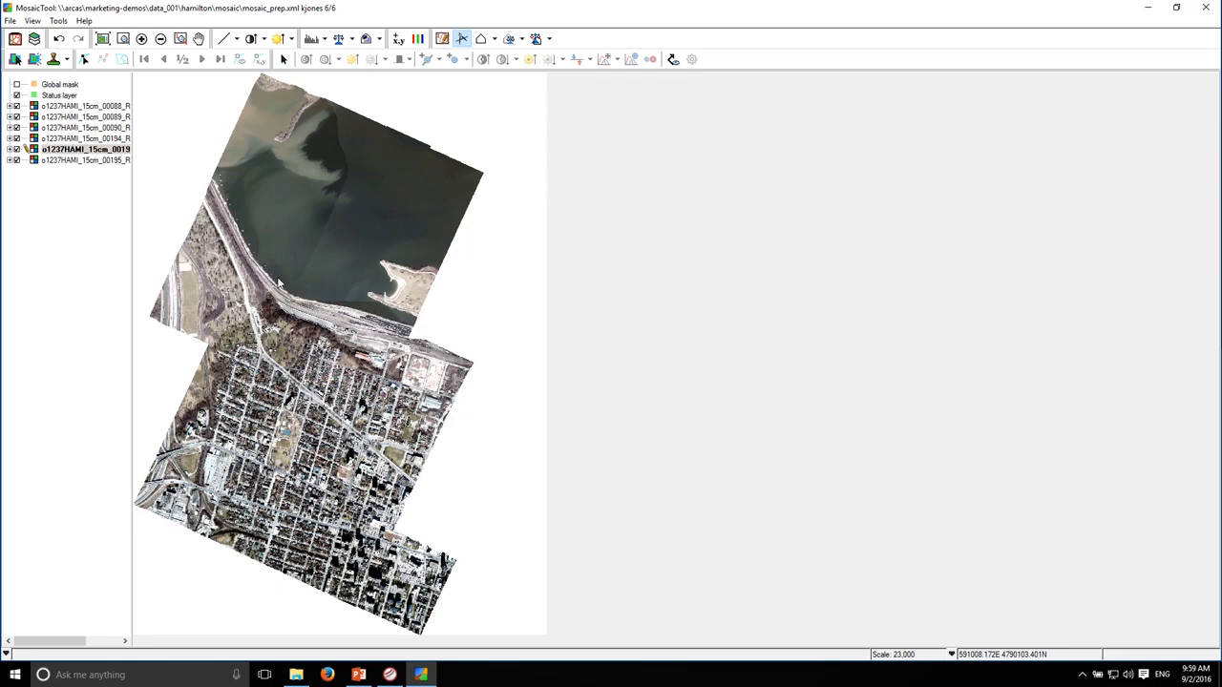
Make image 00088 in the northwest the active image and show its adjustment points
left_click(15, 59)
left_click(202, 248)
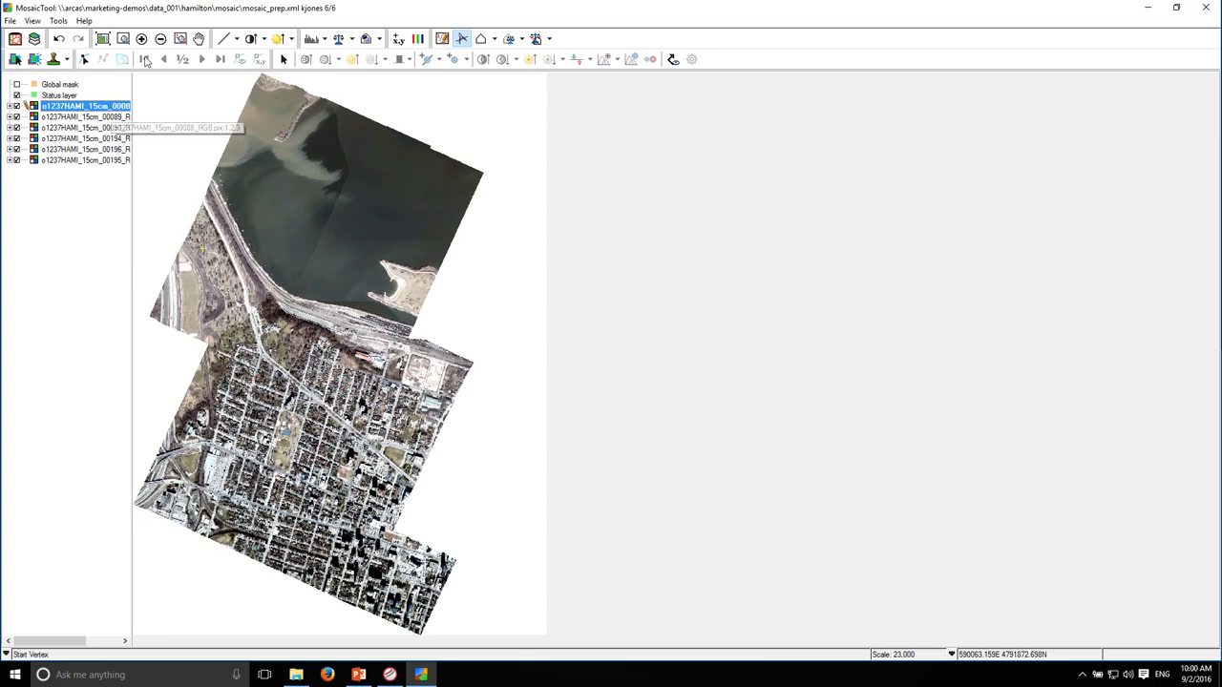
left_click(283, 59)
left_click(243, 166)
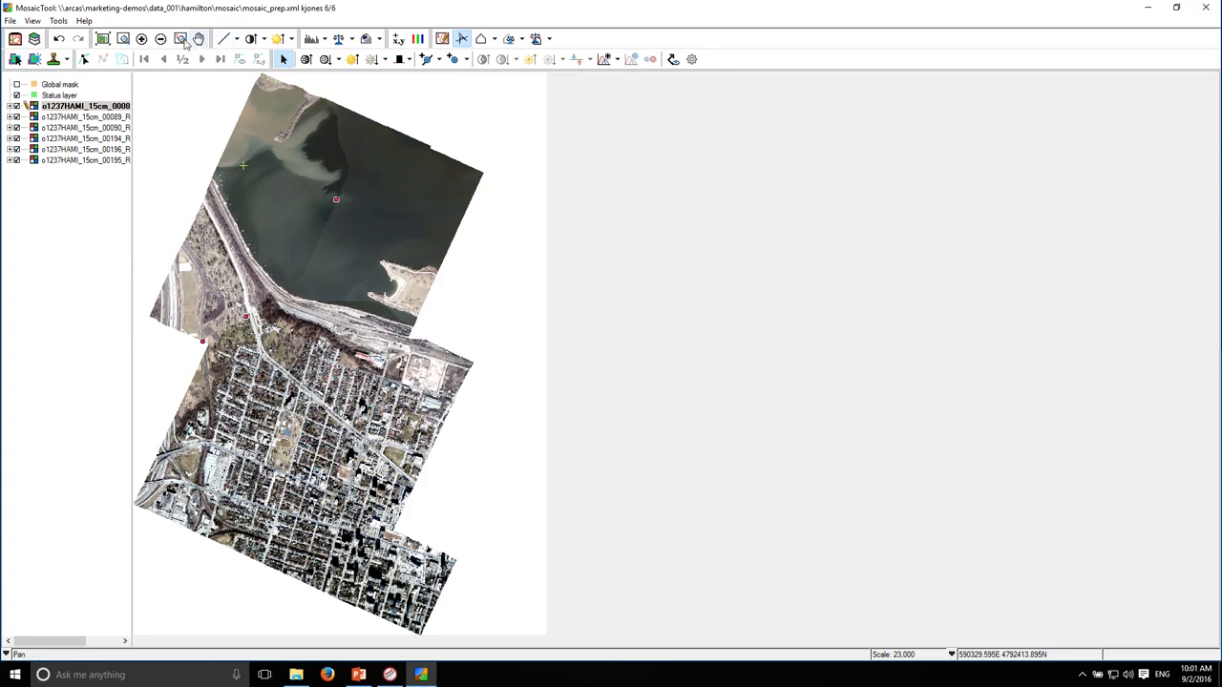
Lower the brightness of image 00088 to -0.04, checking the result around the cemetery and railway corridor
left_click(125, 40)
left_click_drag(207, 272, 301, 356)
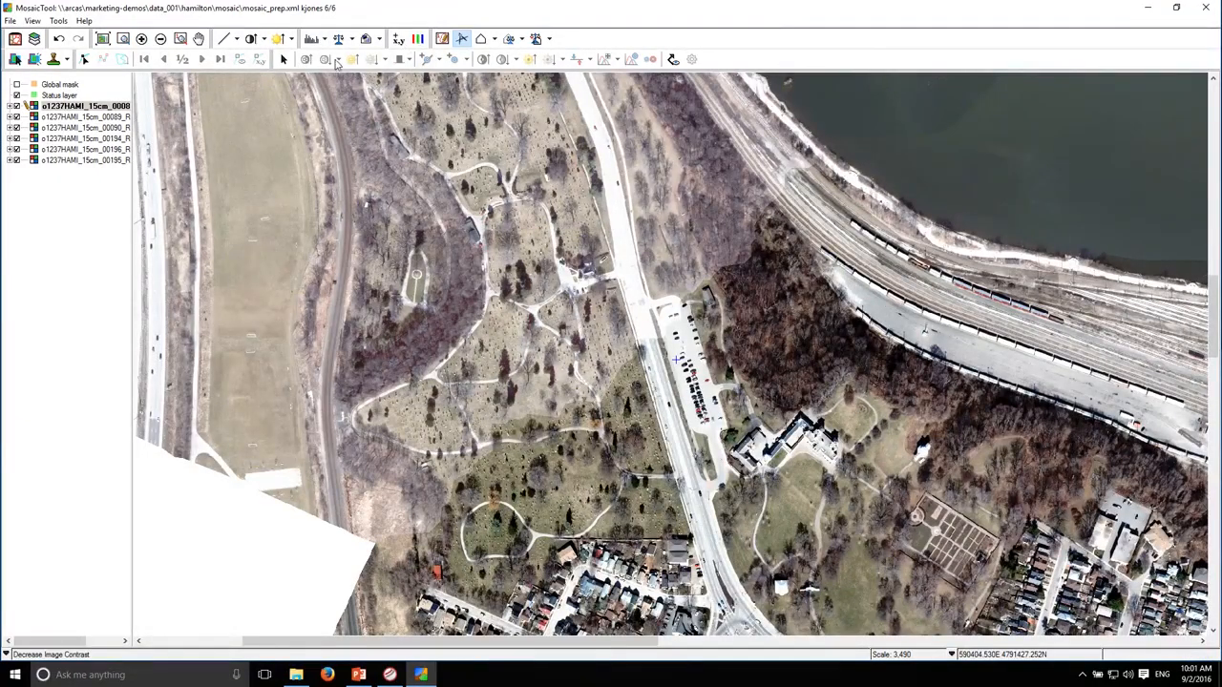
left_click(282, 59)
left_click(352, 182)
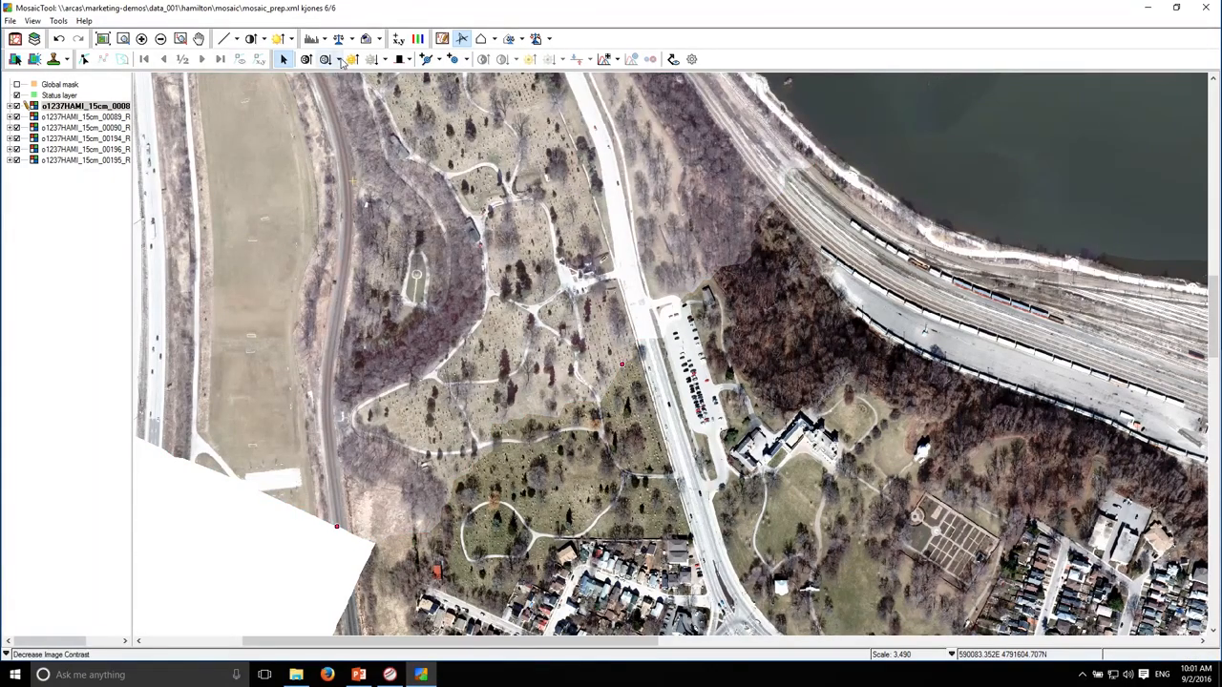
left_click(386, 60)
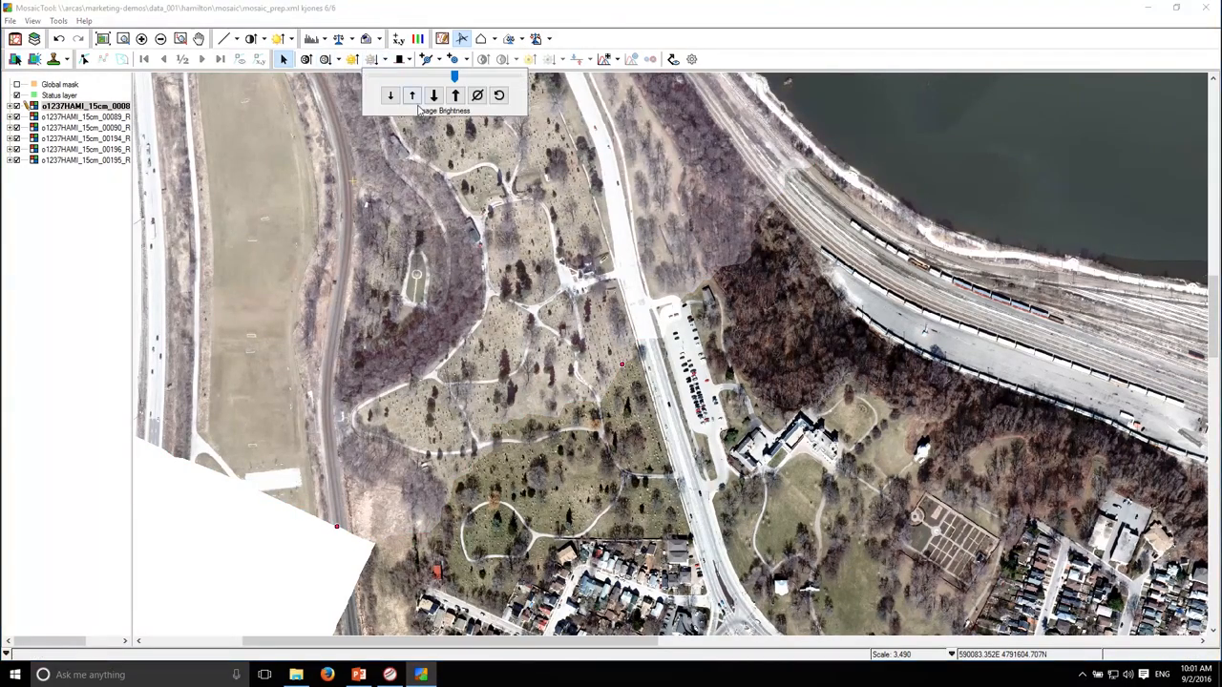
left_click_drag(456, 76, 443, 80)
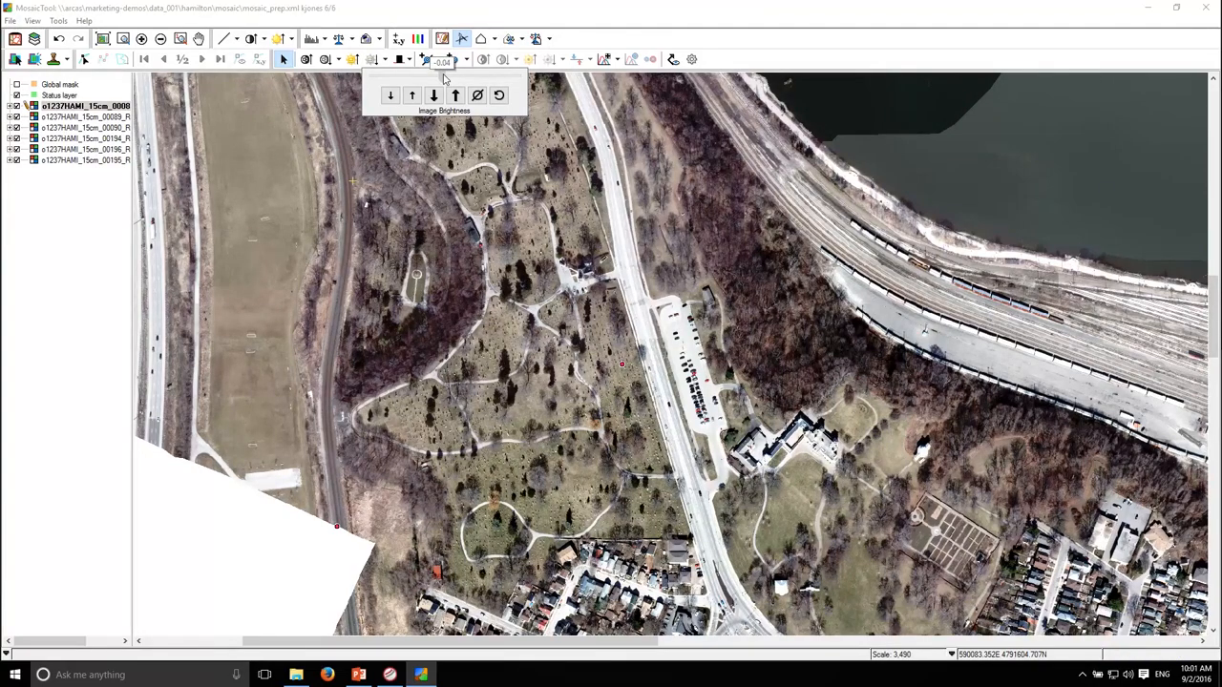
left_click_drag(444, 80, 444, 80)
Make image 00089 in the northeast active and lower its brightness to bring its water closer to the neighbouring image
left_click_drag(755, 206, 509, 405)
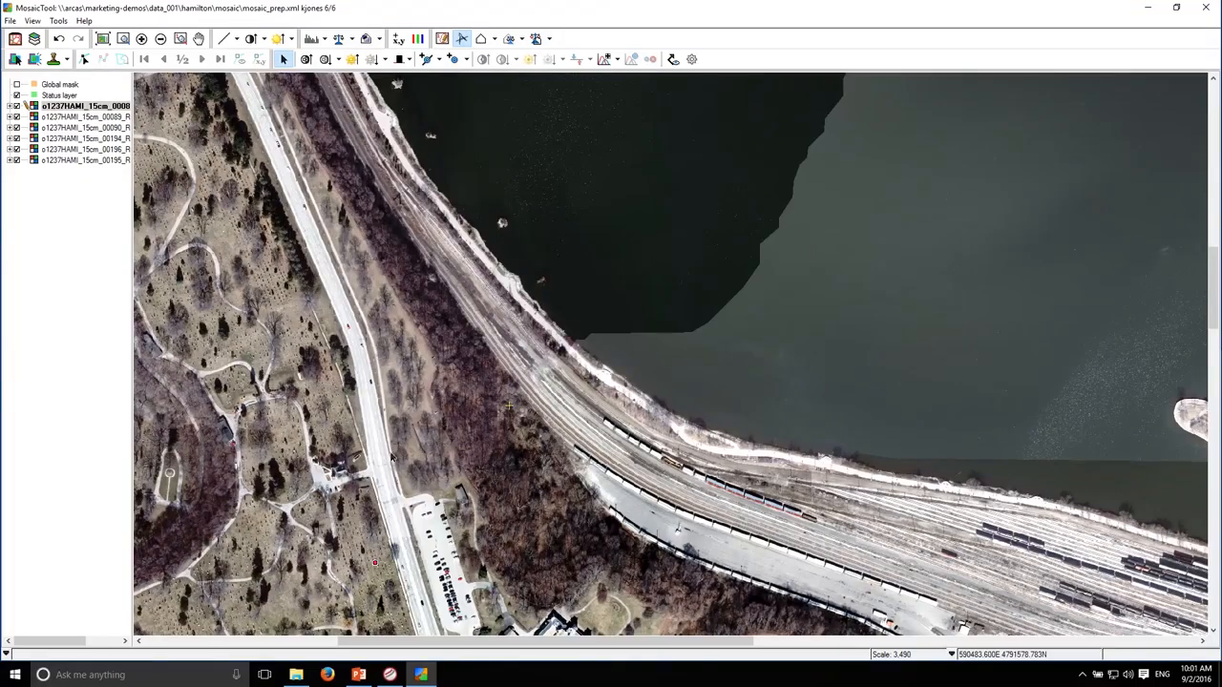
left_click_drag(376, 449, 571, 264)
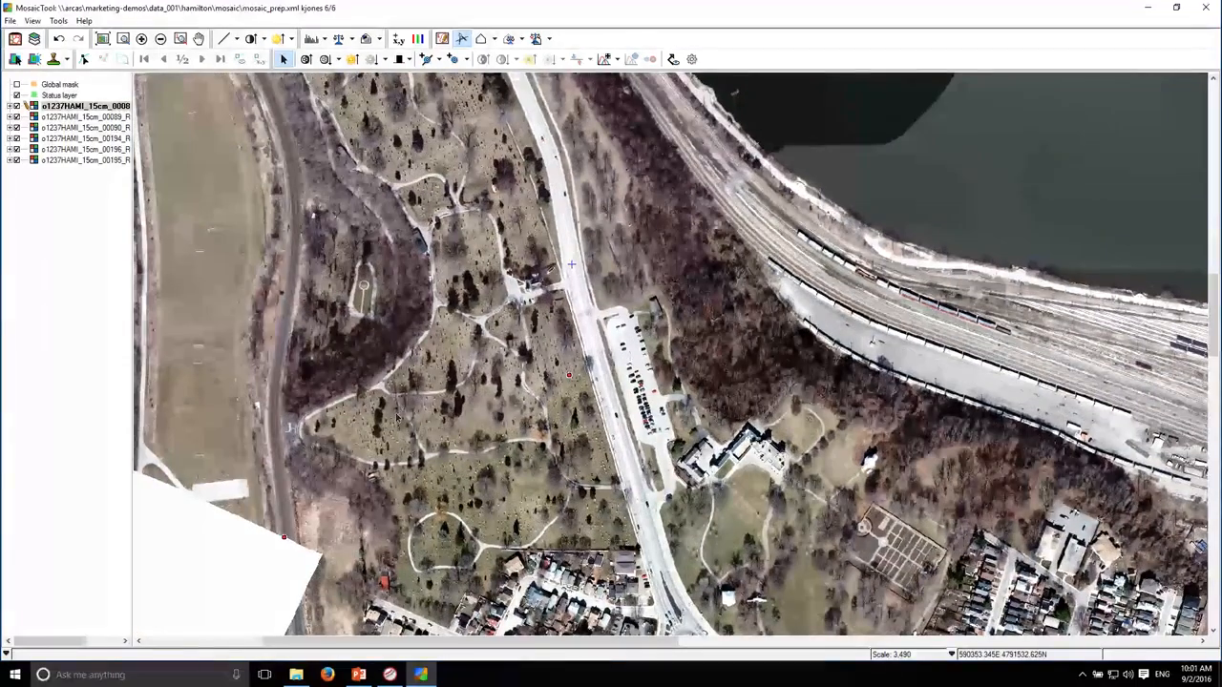
scroll(558, 390, "down", 1)
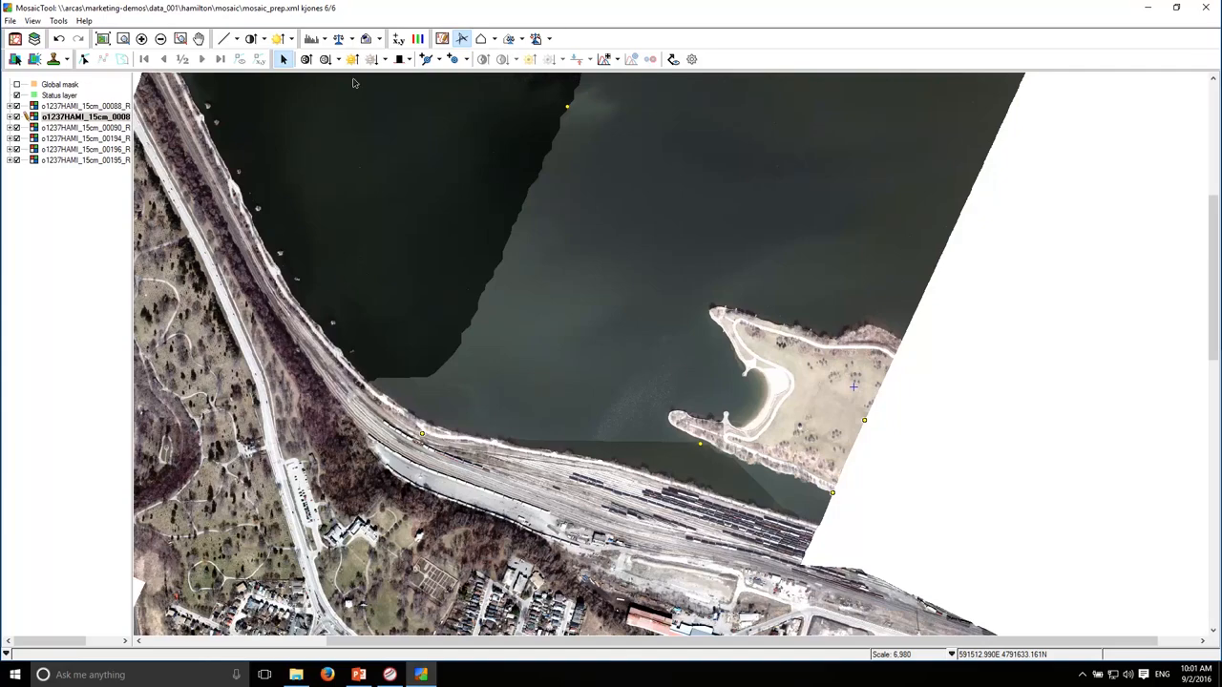
left_click(386, 60)
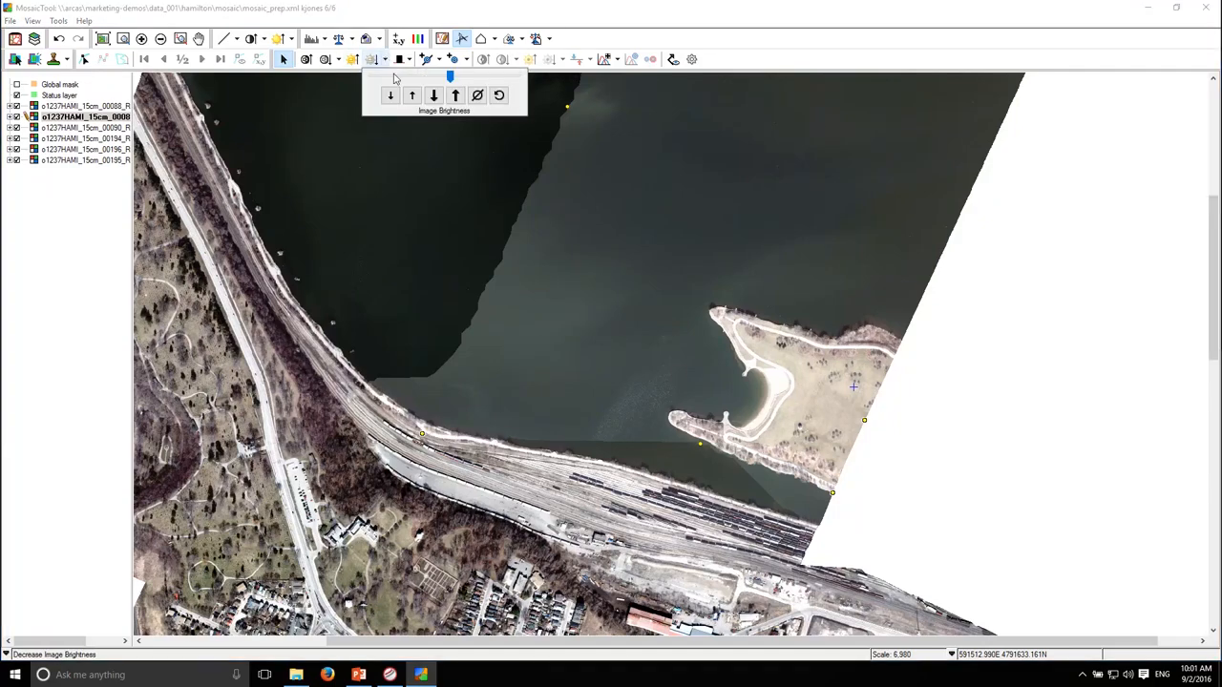
left_click_drag(451, 76, 435, 79)
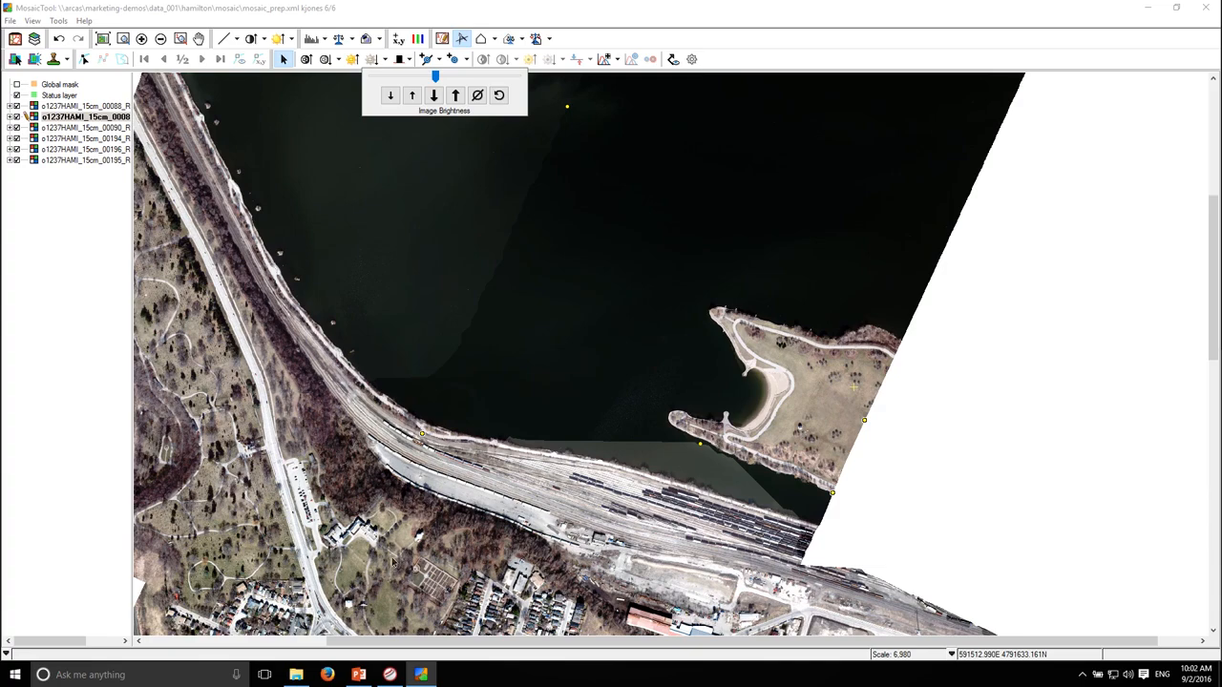
left_click(76, 330)
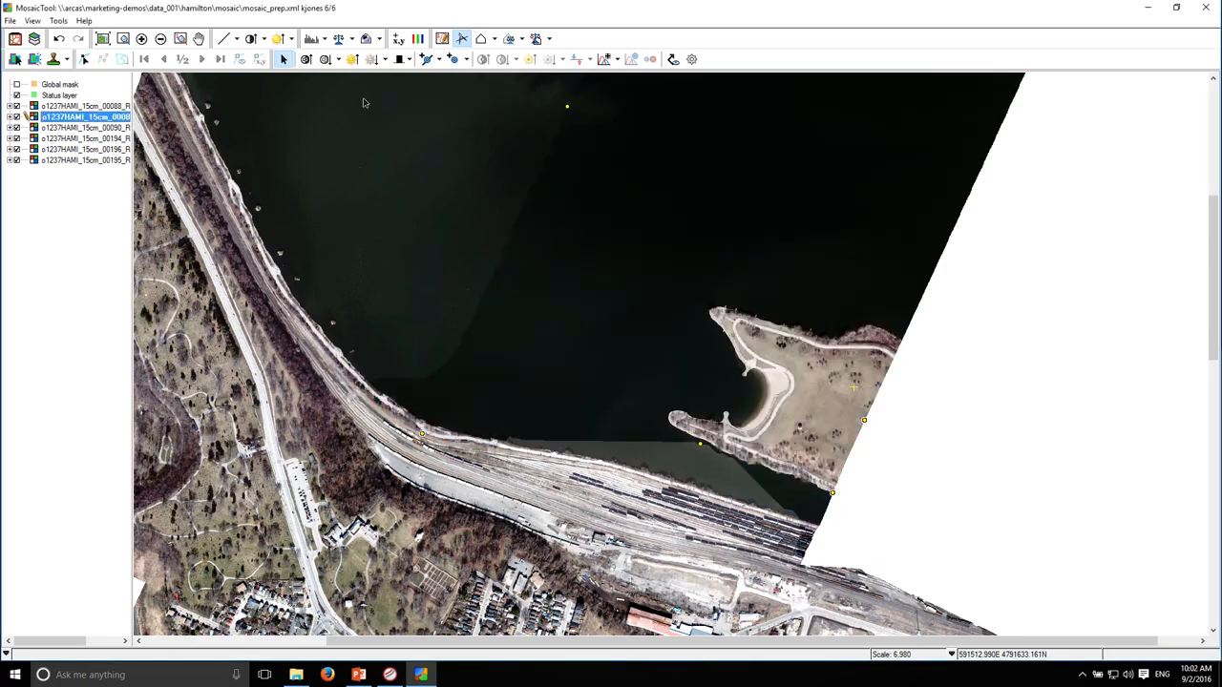
Review the northern part of the mosaic at a smaller scale and save the project
left_click(283, 60)
scroll(446, 368, "down", 1)
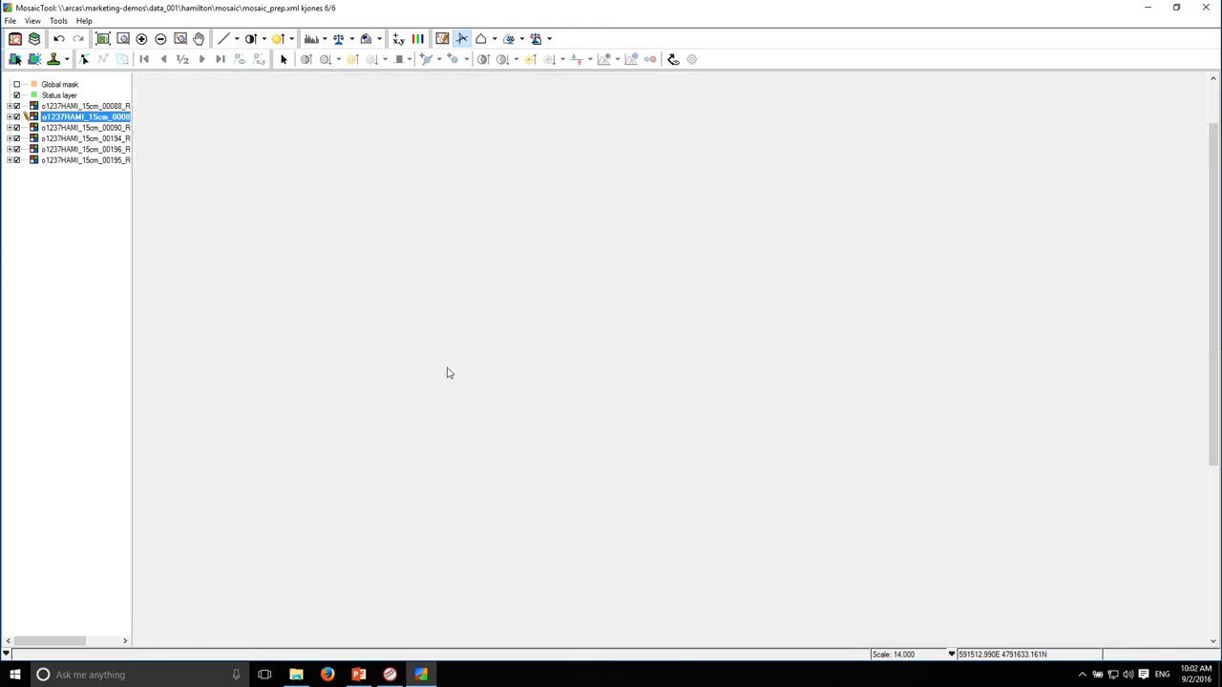
left_click_drag(399, 428, 487, 434)
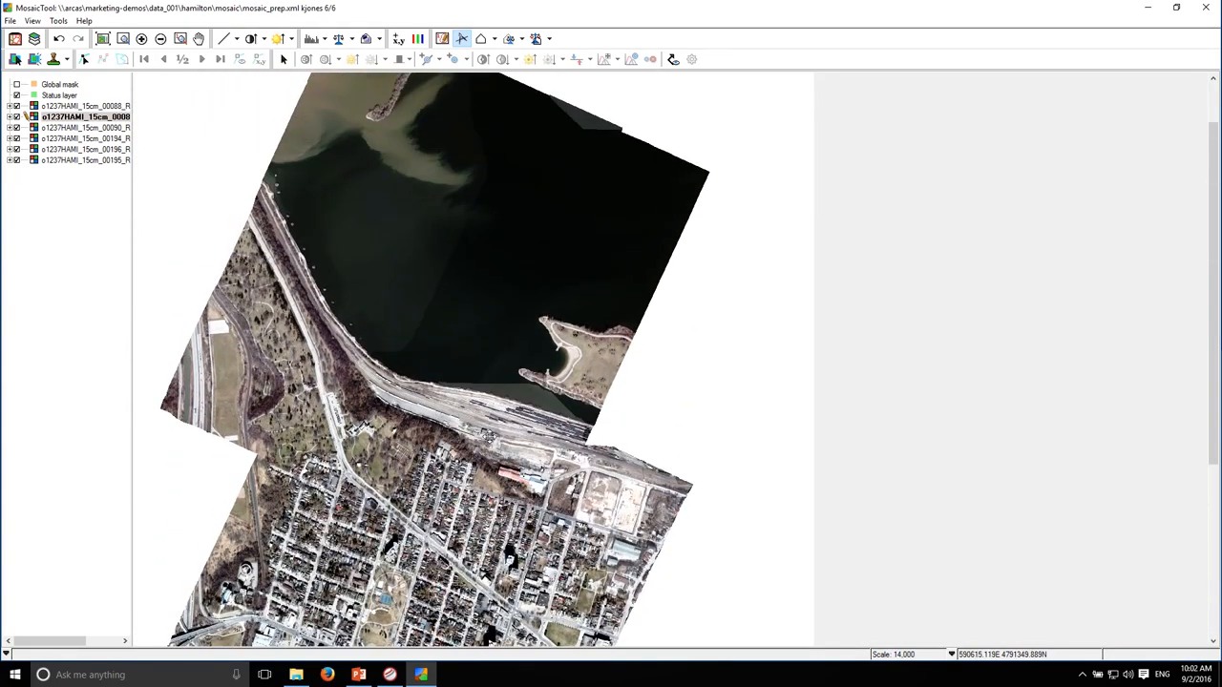
left_click(10, 20)
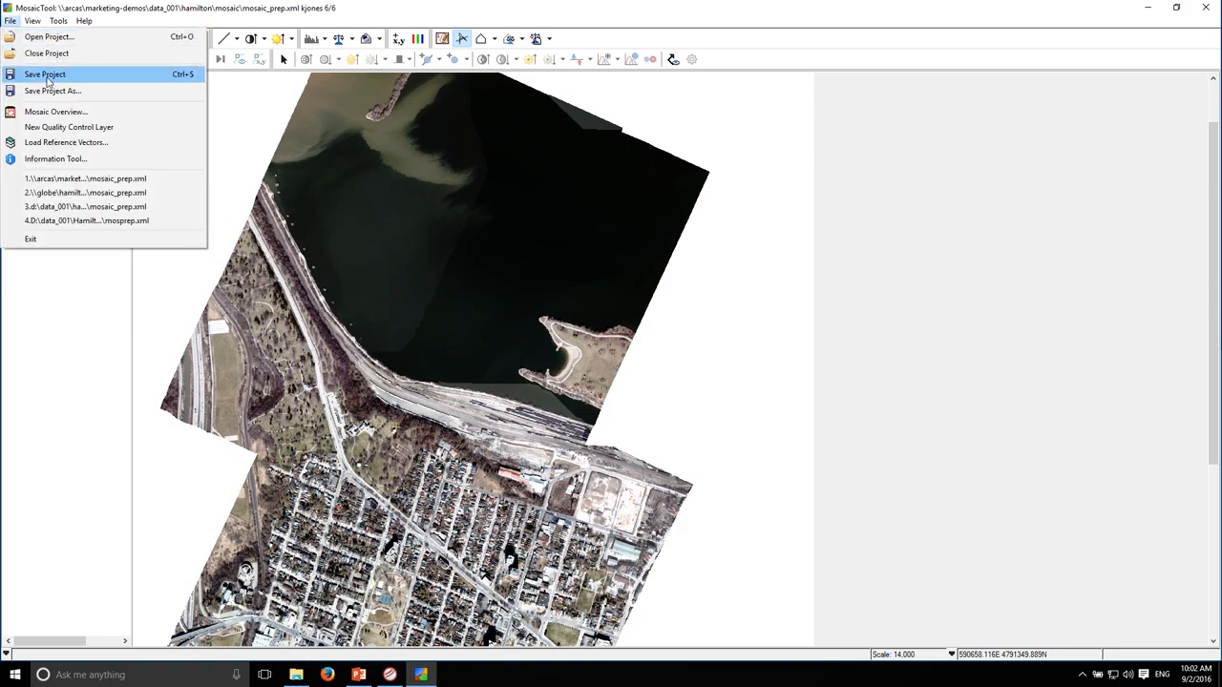
left_click(46, 79)
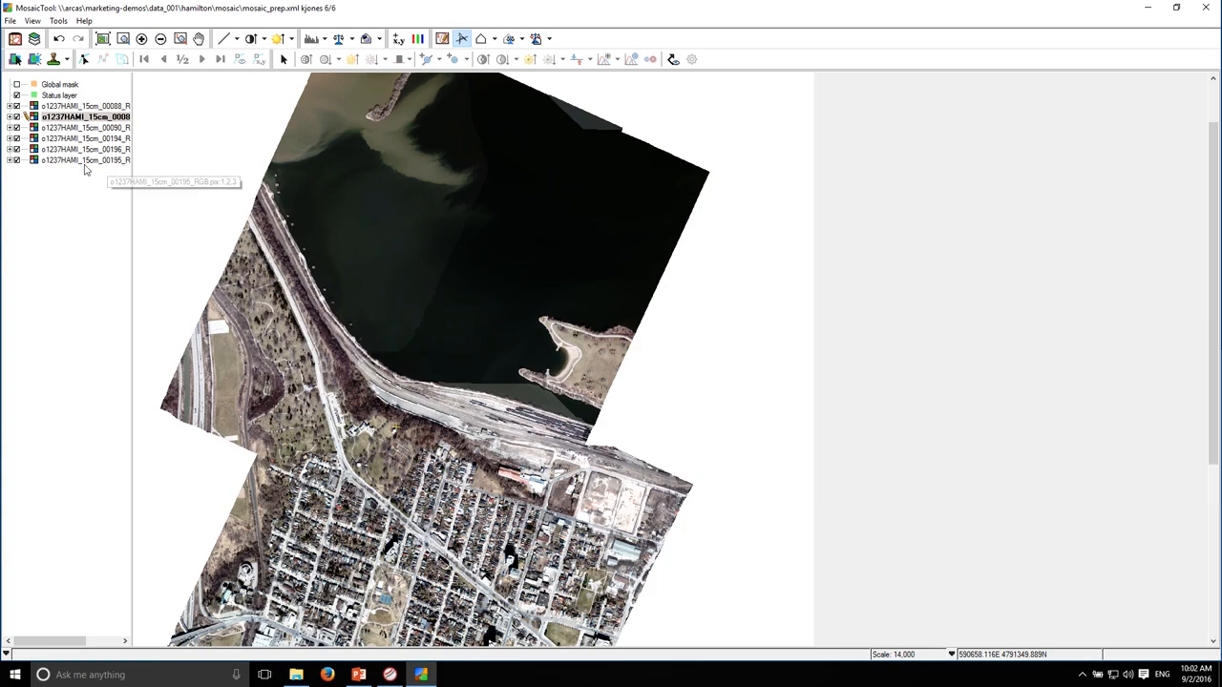
Make image 00088 the active image again with its adjustment points shown
left_click(284, 60)
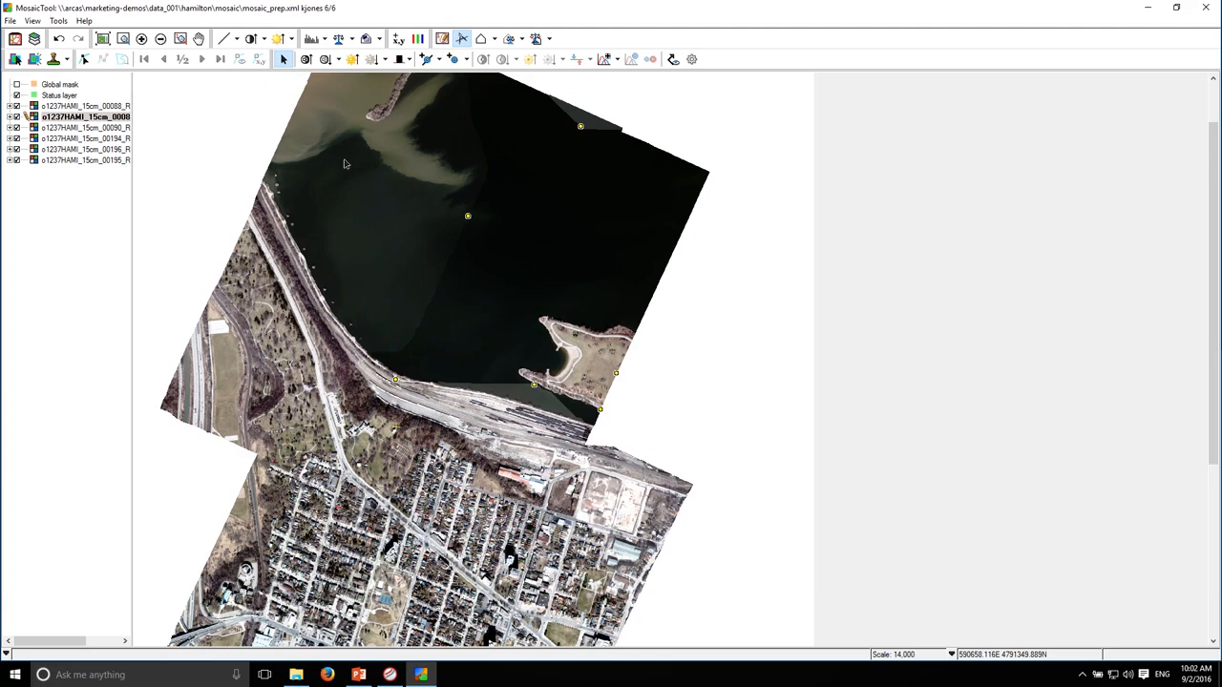
left_click(400, 246)
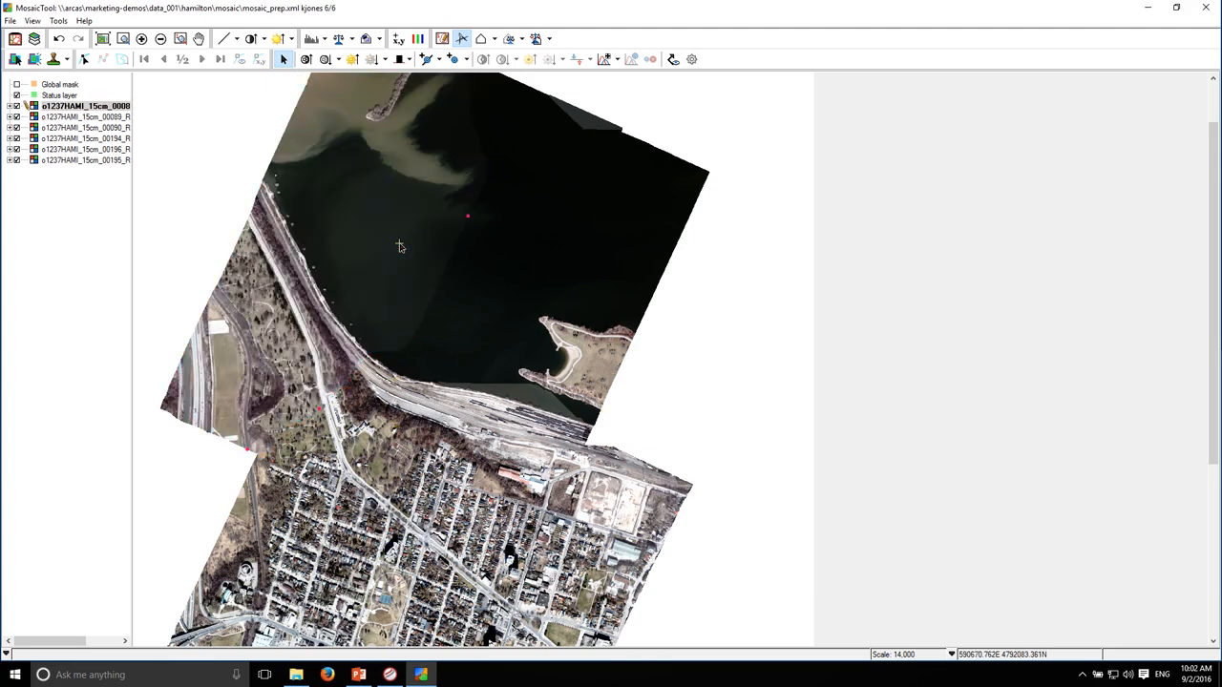
left_click(284, 60)
left_click(284, 60)
Display all cutlines over the southern end of the water seam between images 00088 and 00089
left_click(672, 59)
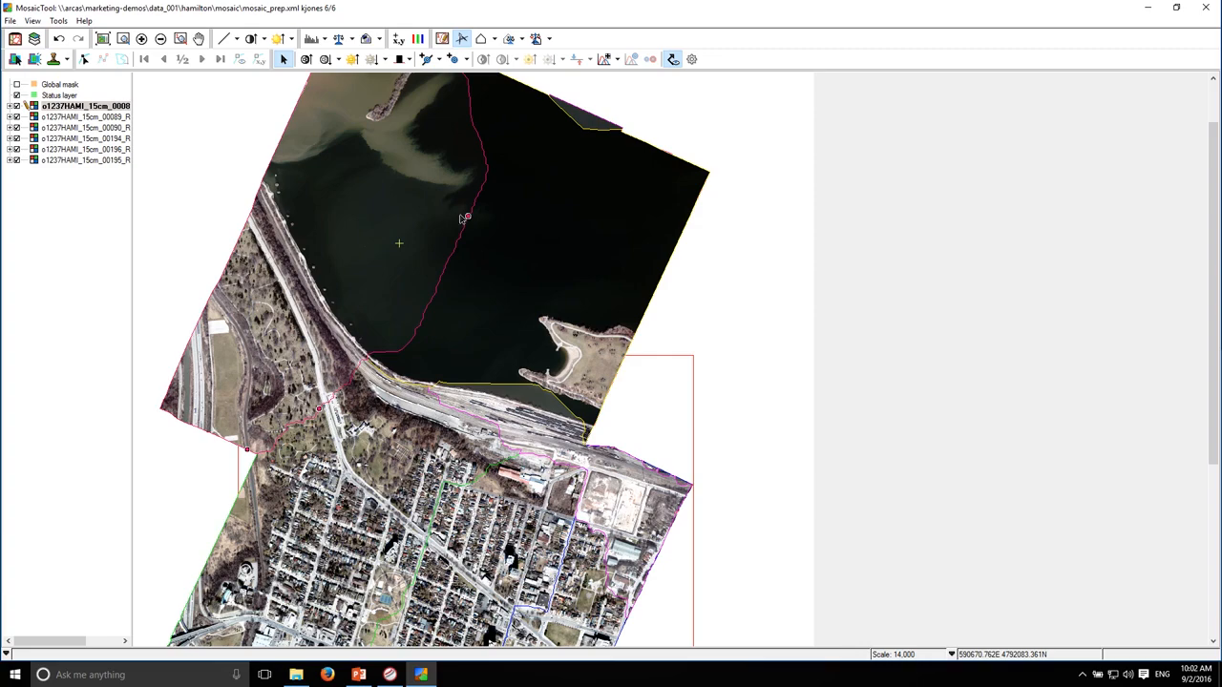
left_click(672, 60)
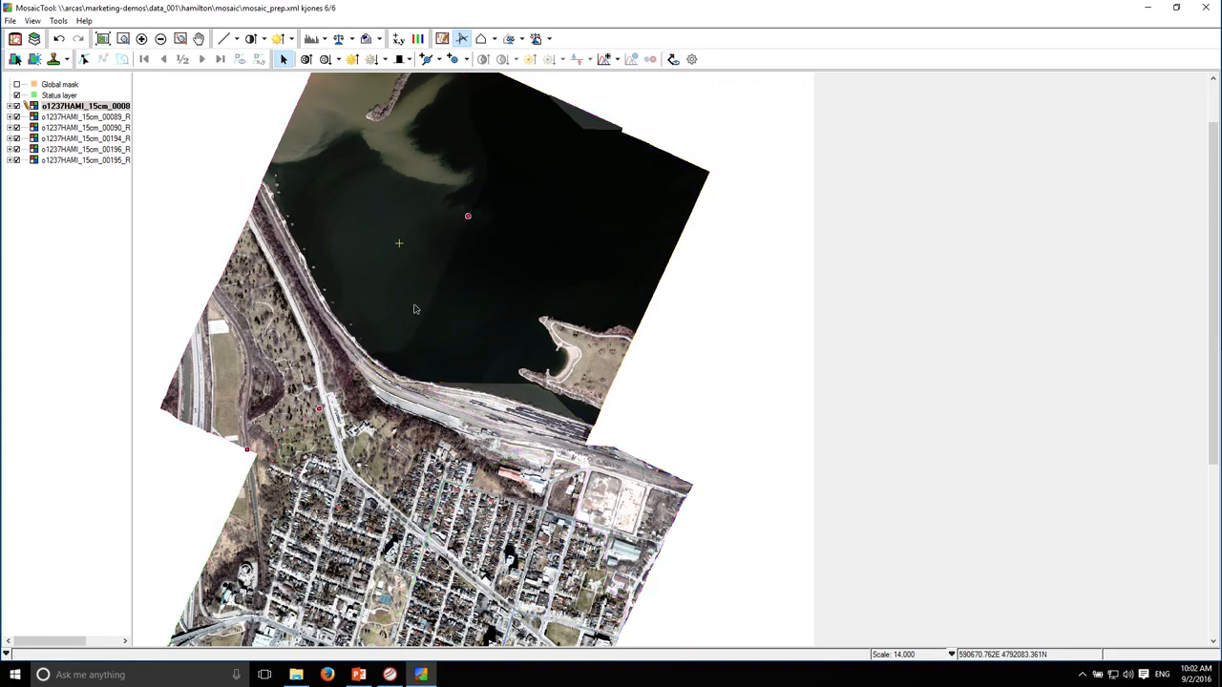
scroll(416, 317, "up", 2)
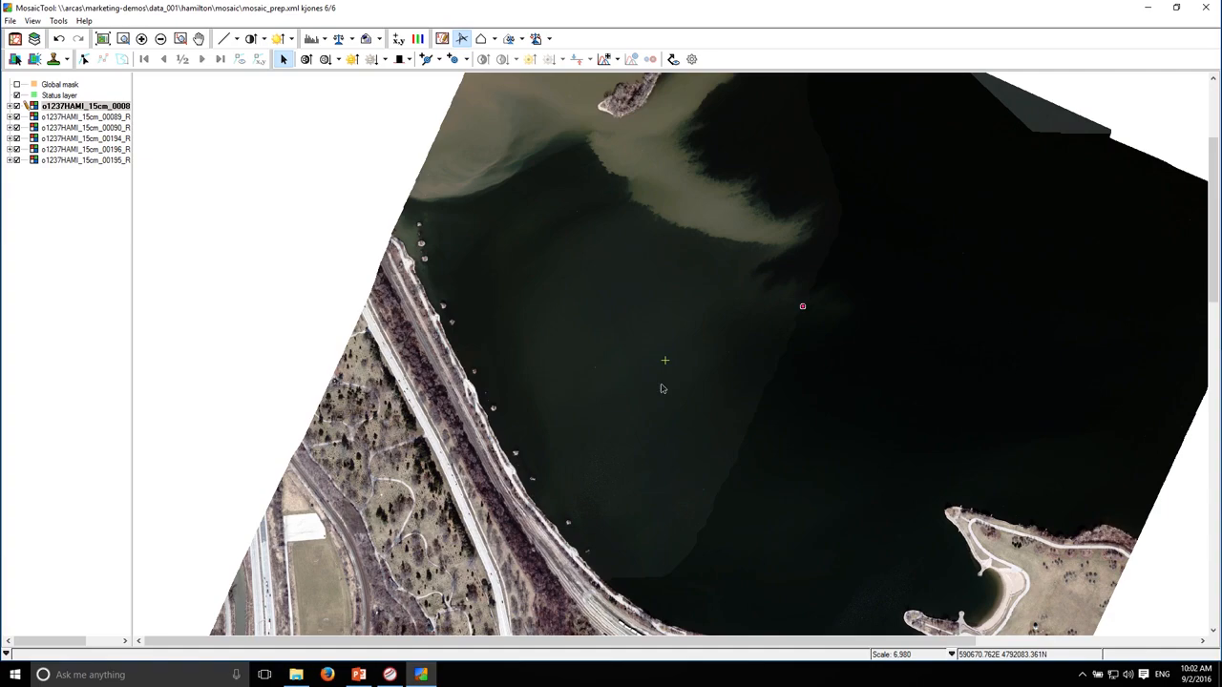
left_click_drag(722, 493, 592, 164)
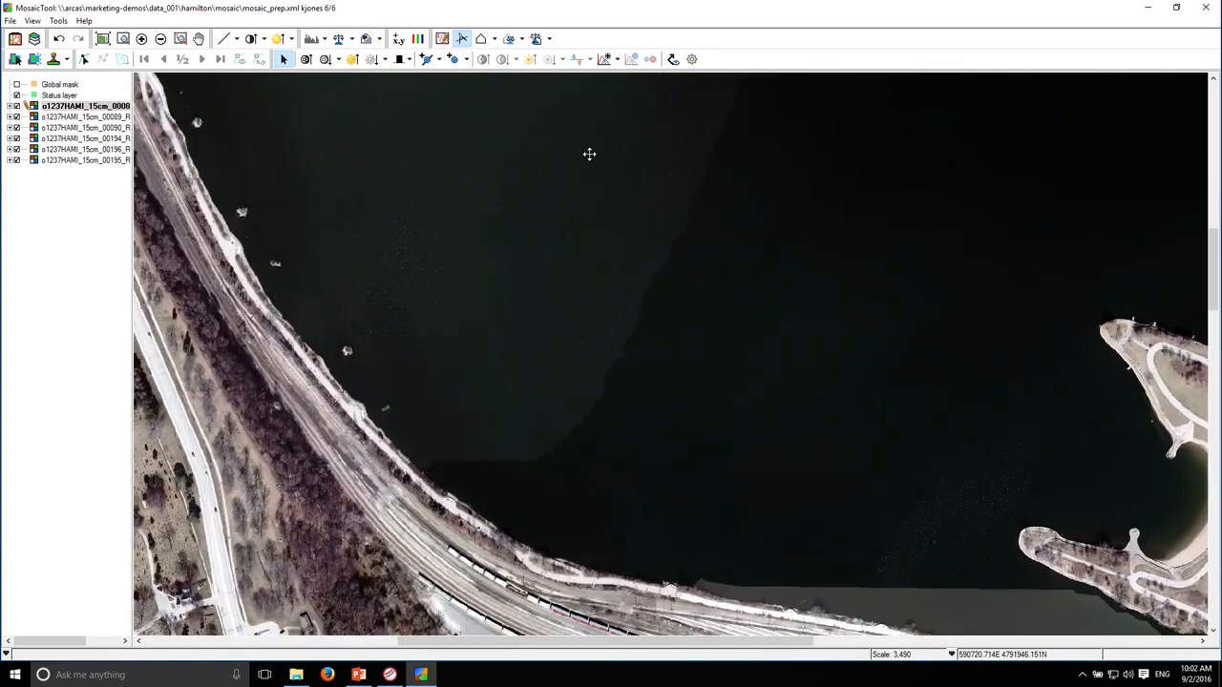
left_click(673, 59)
left_click(281, 59)
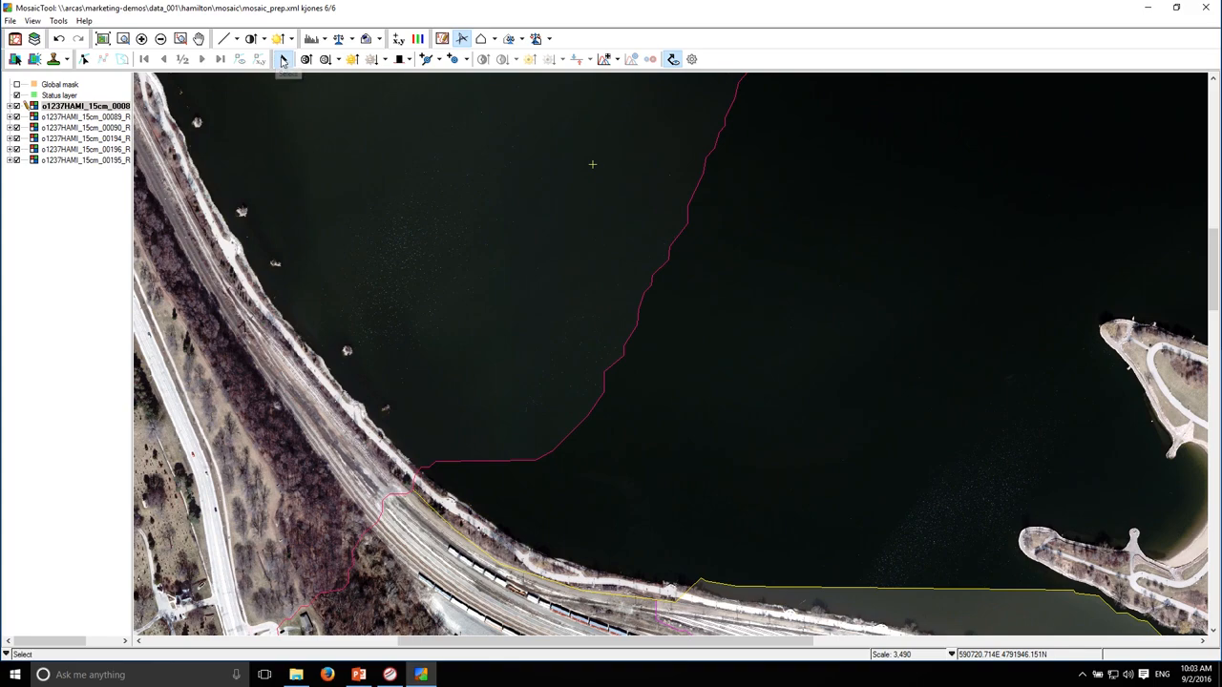
Add an edge point on image 00088's cutline where it meets the shoreline beside the railway
left_click(438, 59)
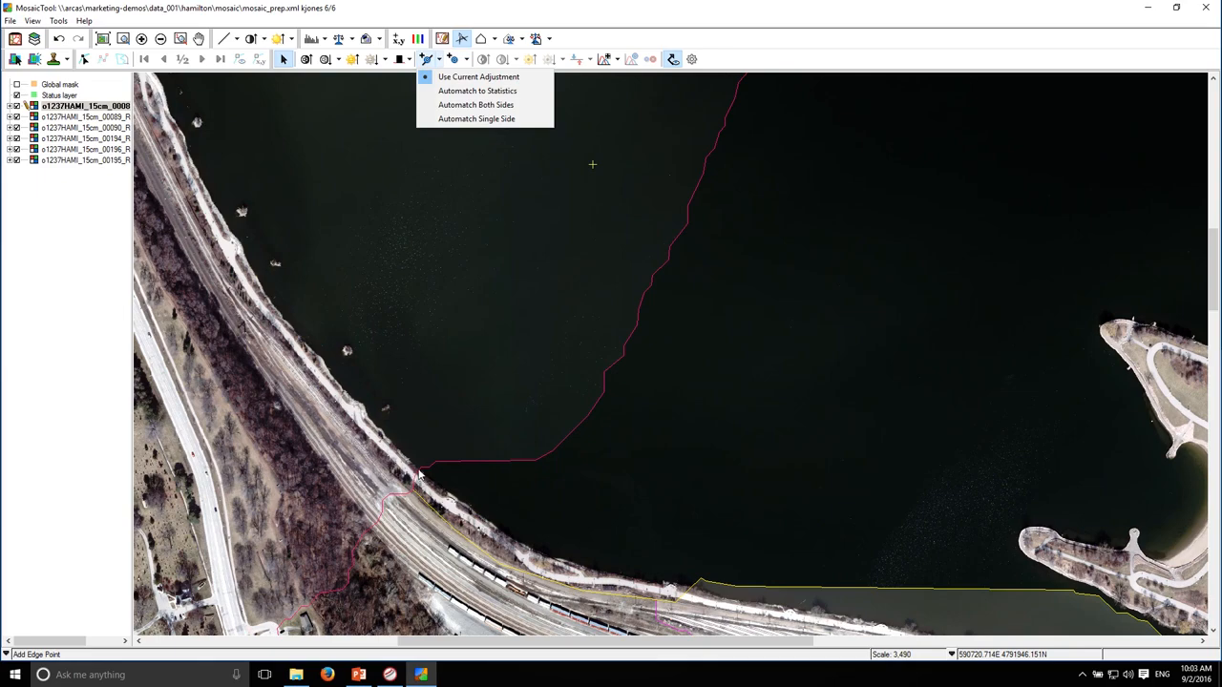
left_click(428, 60)
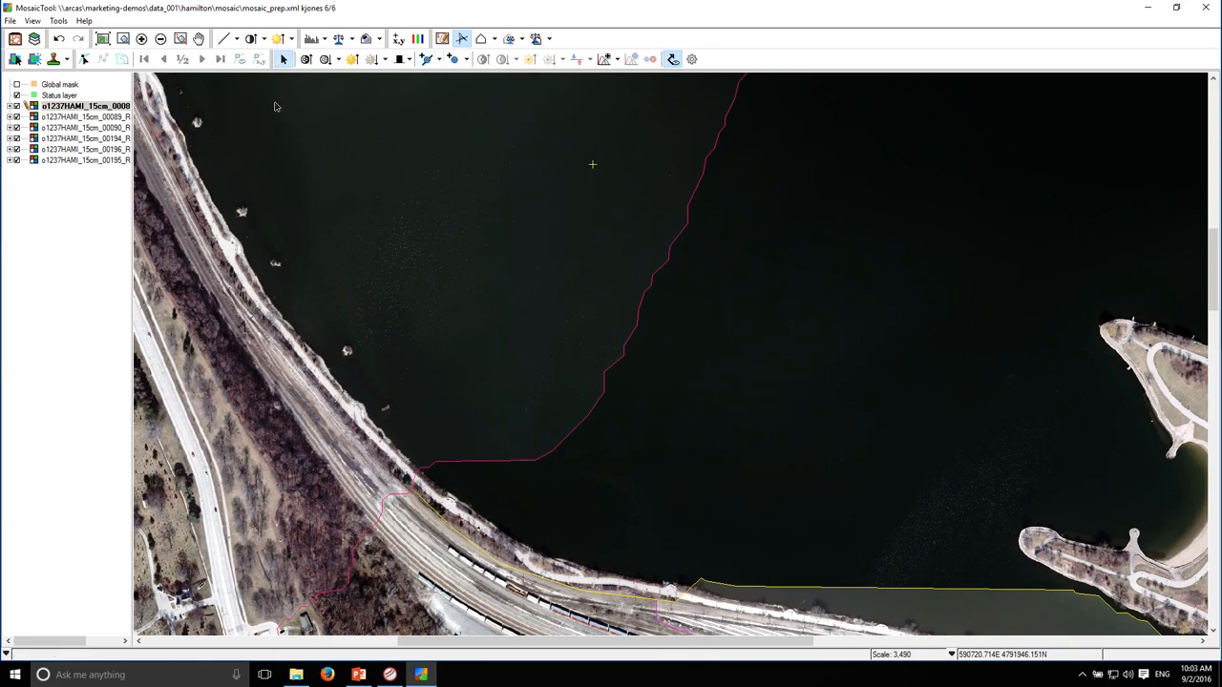
left_click(549, 315)
left_click(439, 59)
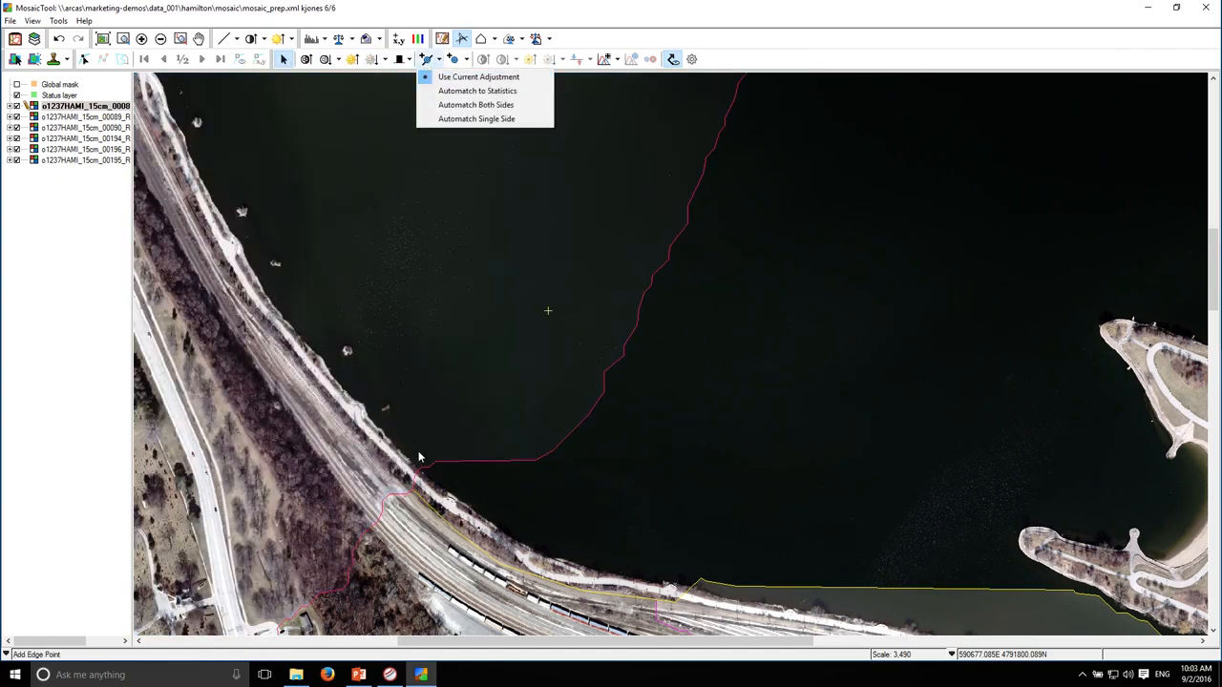
left_click(474, 105)
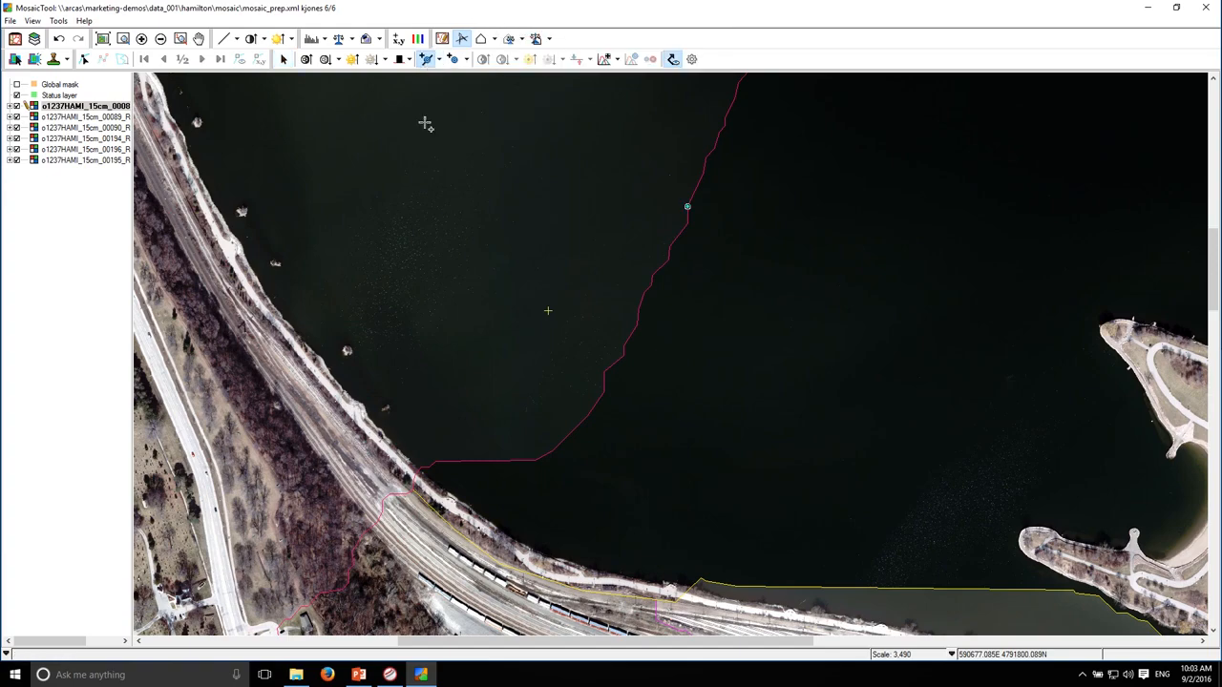
left_click(419, 470)
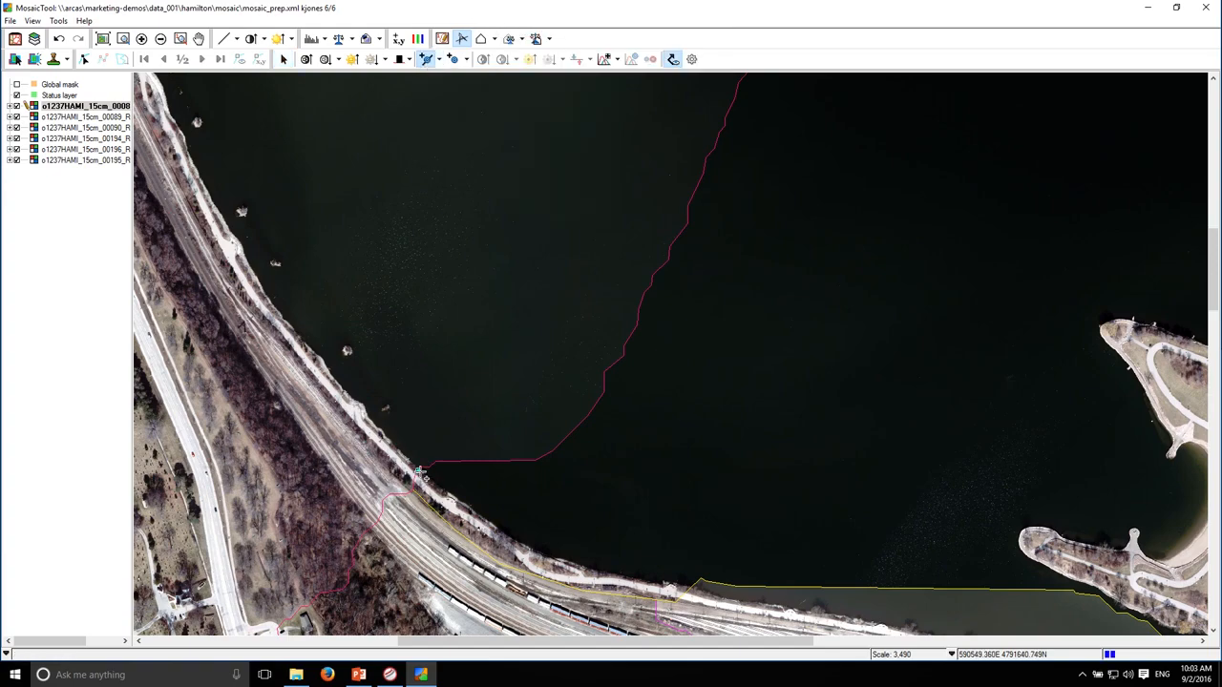
Add edge points with Automatch Both Sides along the southern part of the water seam, with the cutlines hidden
left_click(440, 60)
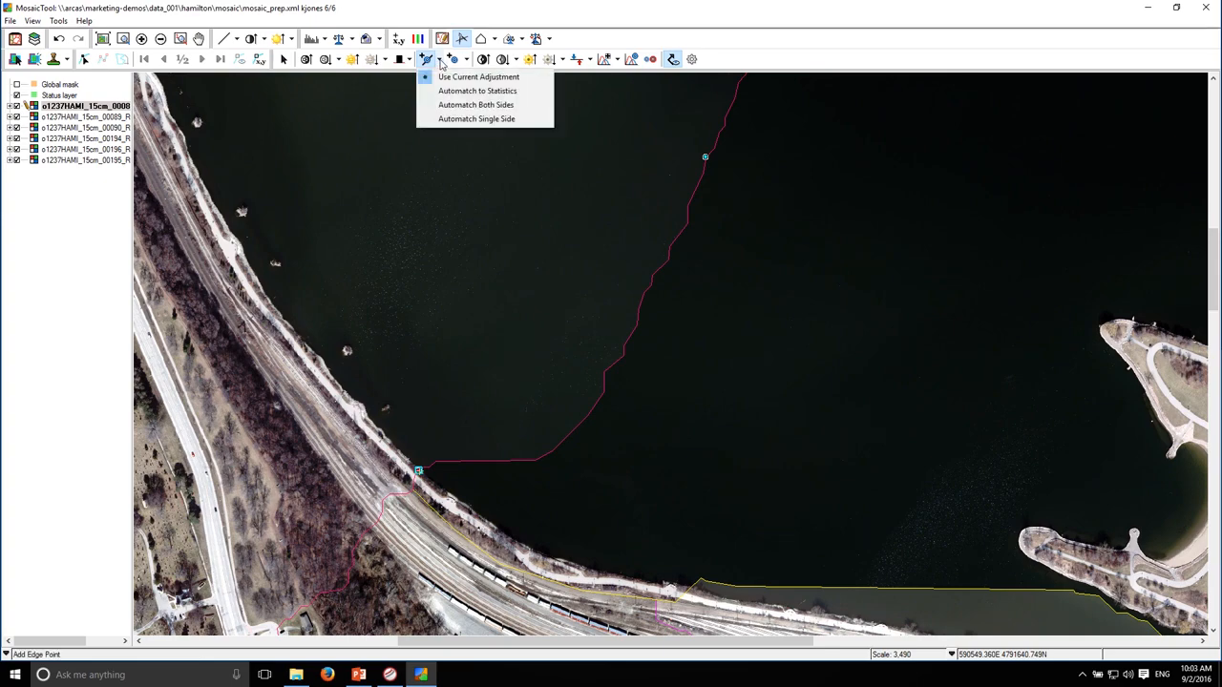
left_click(467, 105)
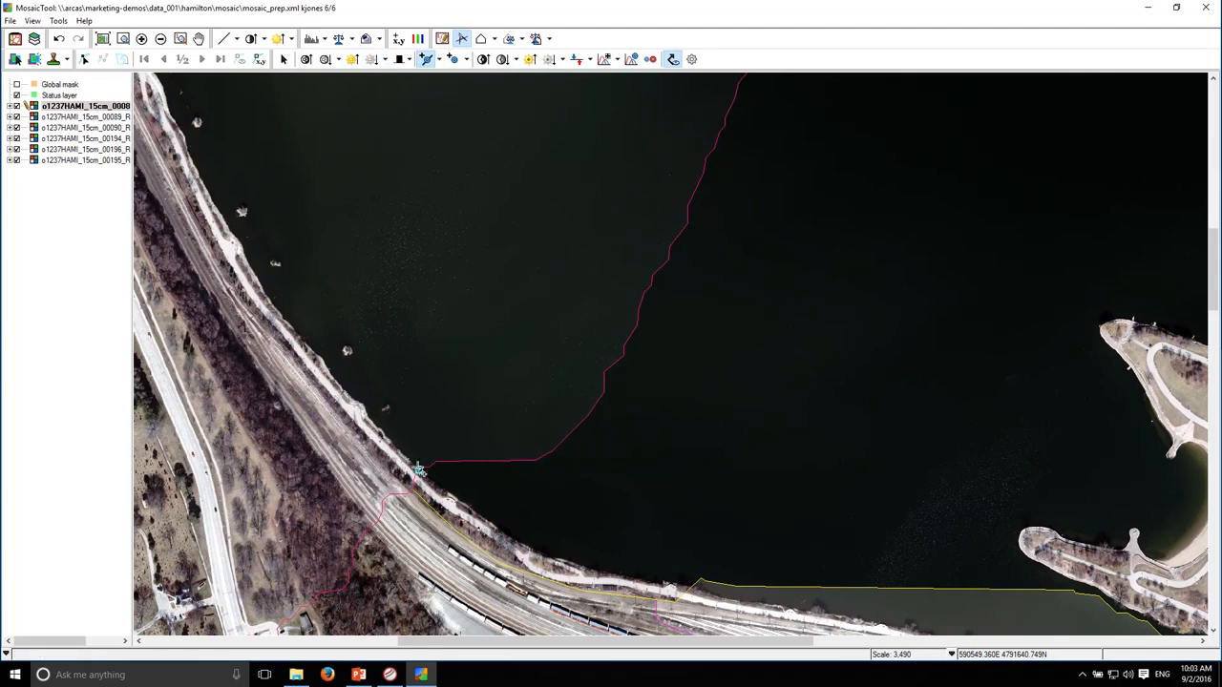
left_click(673, 58)
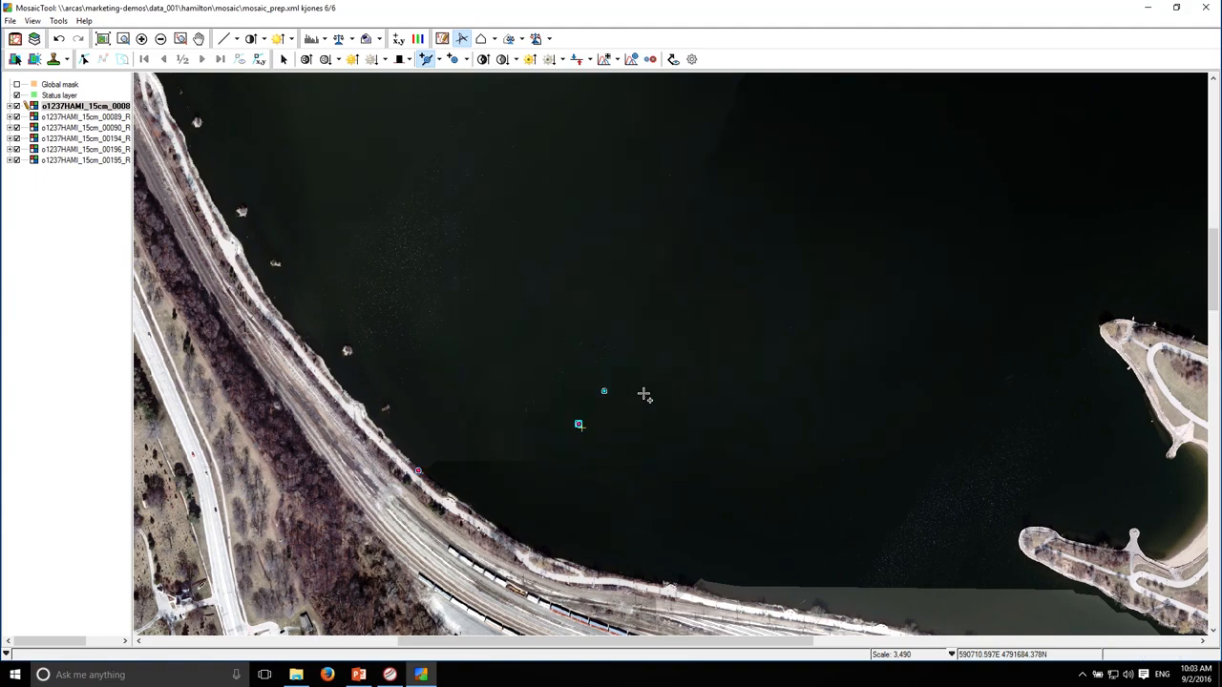
left_click_drag(698, 265, 614, 409)
left_click(621, 345)
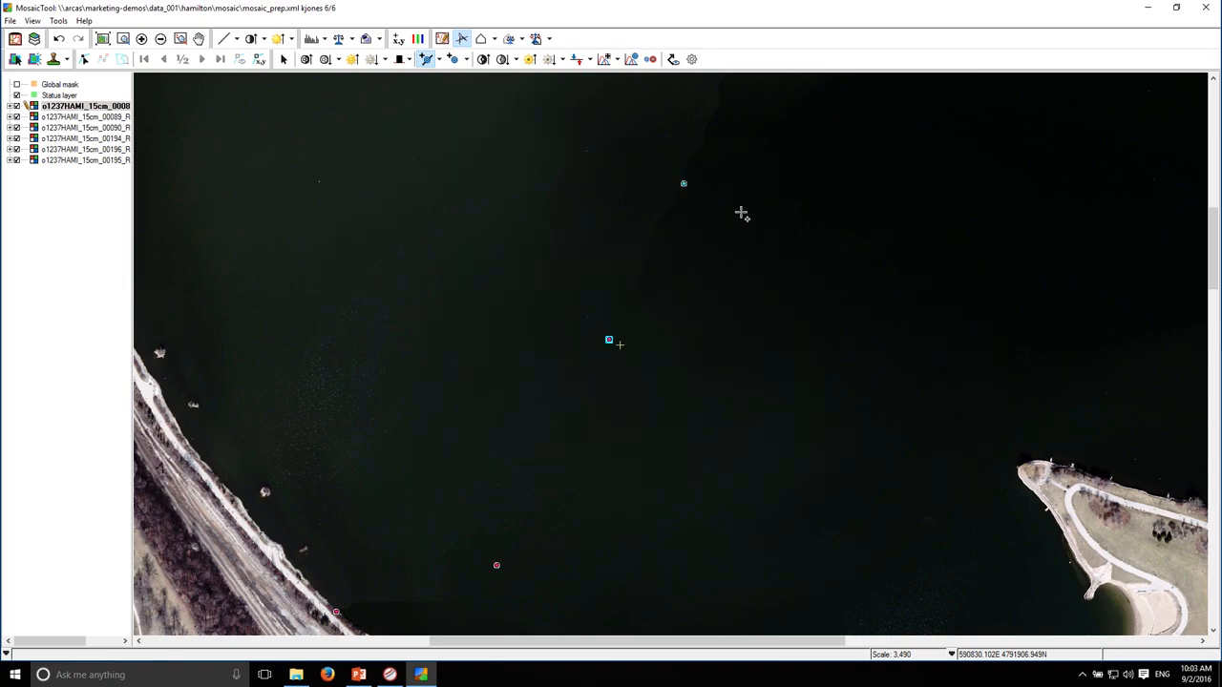
Add an automatched edge point farther north on the water seam, beside the light sediment plume
left_click_drag(731, 276, 609, 431)
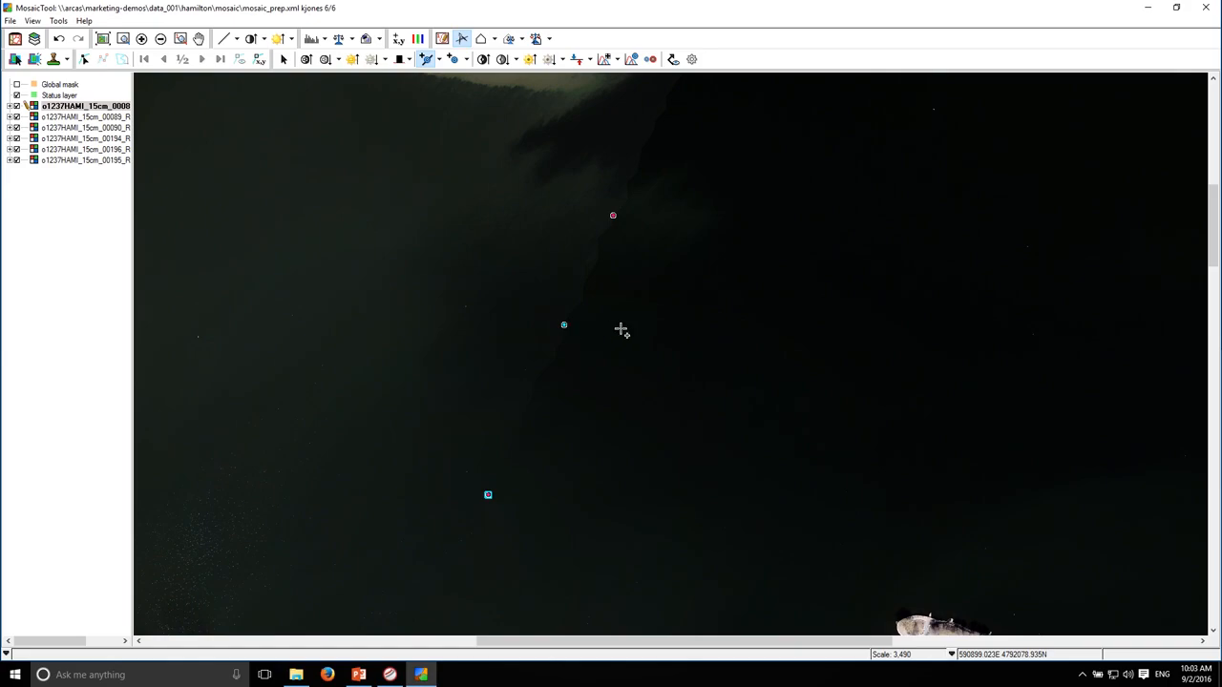
left_click_drag(709, 213, 698, 431)
left_click_drag(782, 300, 726, 377)
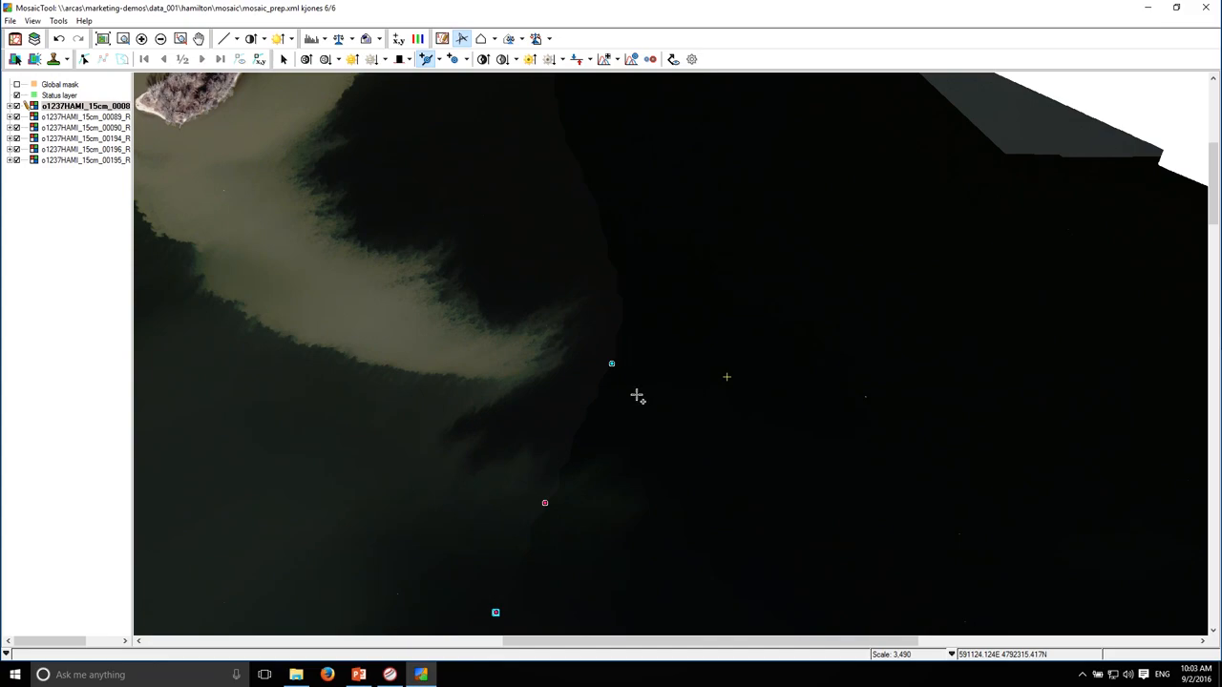
left_click(586, 420)
mouse_move(696, 242)
left_mouse_down()
mouse_move(691, 414)
mouse_move(687, 194)
left_mouse_up()
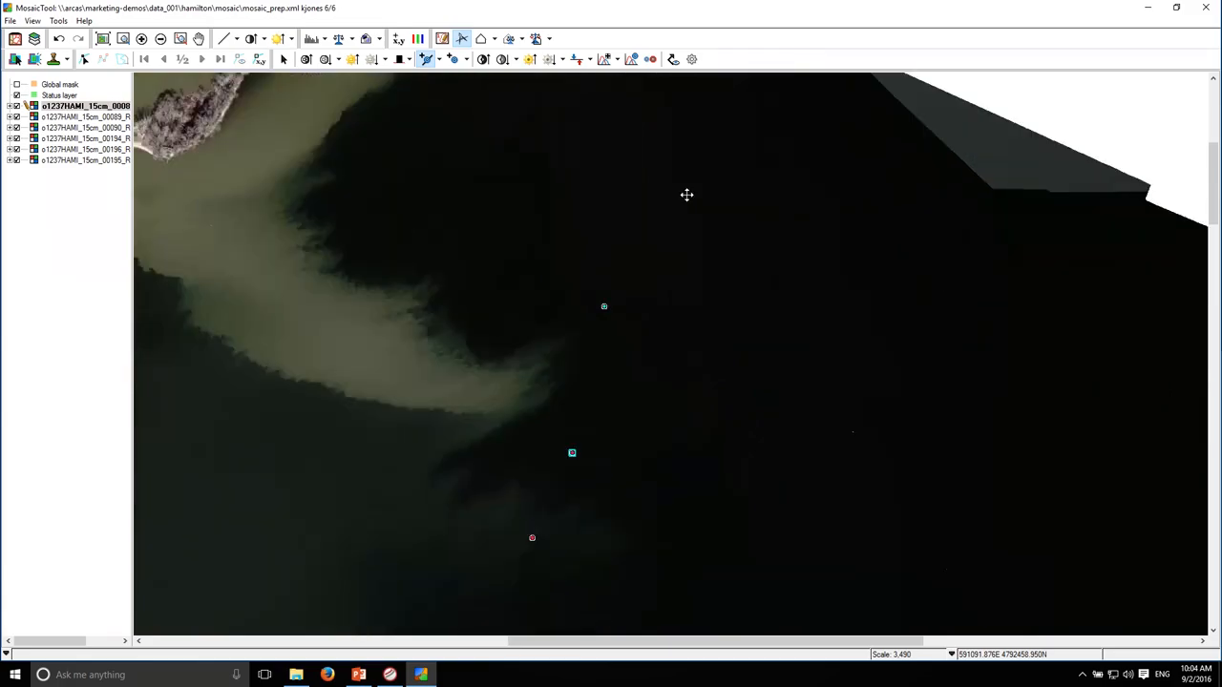
Add further automatched edge points in the middle of the water seam and down to the railway shoreline
left_click_drag(678, 478, 693, 287)
left_click(580, 238)
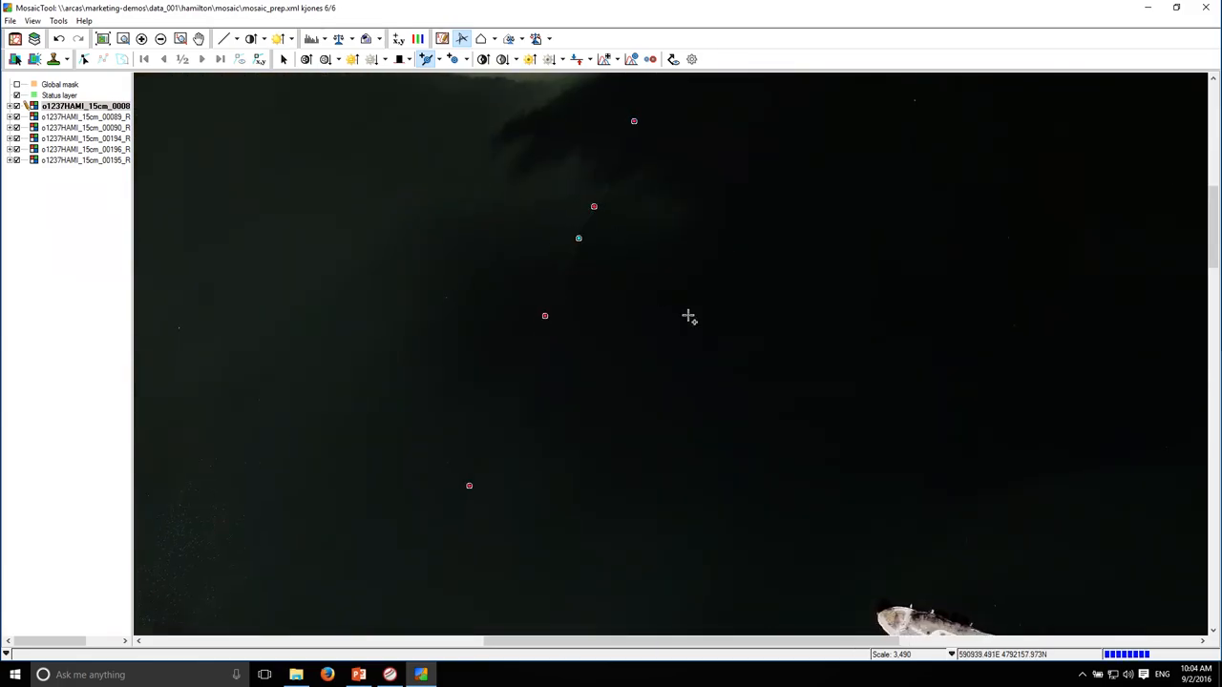
left_click_drag(600, 400, 709, 196)
left_click_drag(567, 424, 669, 282)
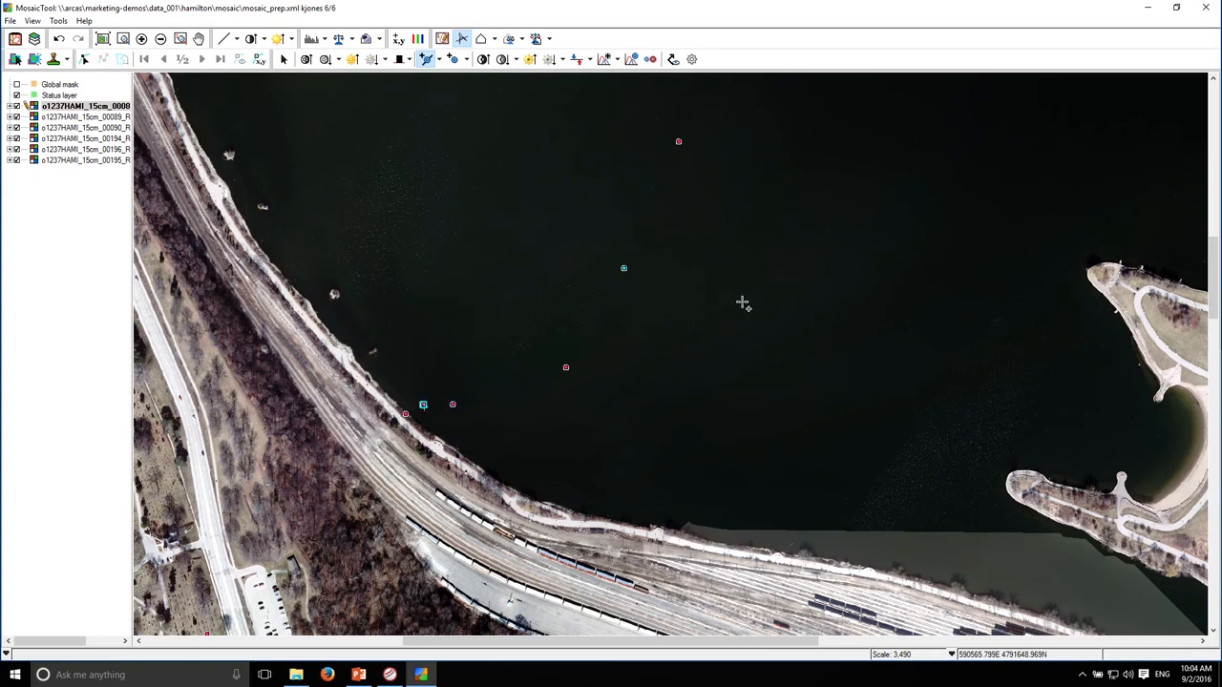
Examine the balanced water seam along its length, from the railway shoreline northward and back across the lake
left_click(282, 59)
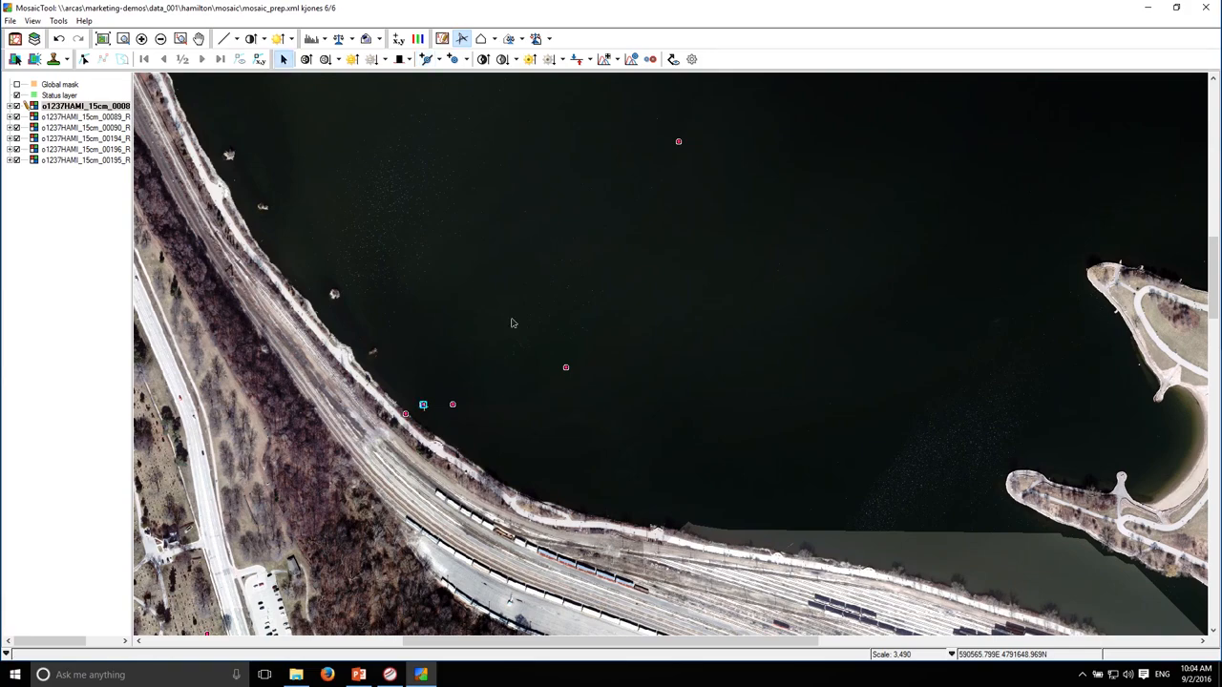
left_click(285, 62)
left_click_drag(748, 381, 656, 480)
left_click_drag(692, 284, 594, 513)
left_click_drag(617, 286, 618, 453)
left_click_drag(598, 391, 554, 474)
left_click_drag(601, 347, 659, 163)
left_click_drag(630, 286, 651, 74)
scroll(628, 373, "down", 1)
left_click_drag(604, 438, 609, 157)
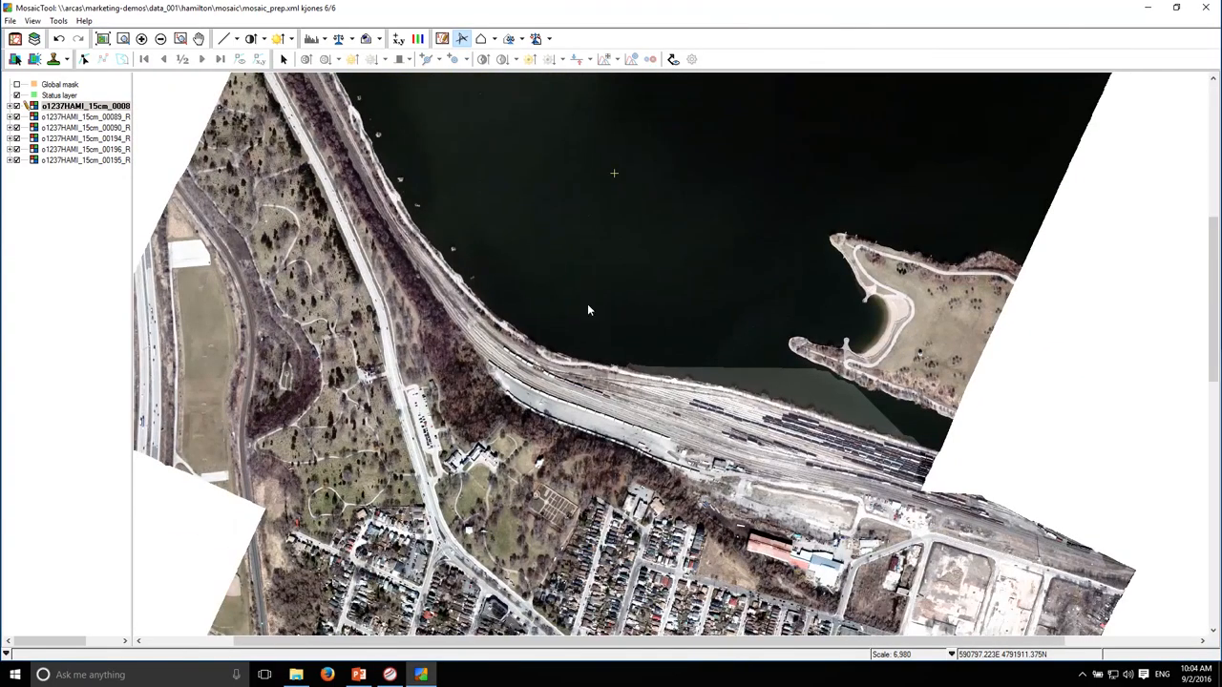
Save the mosaic project after balancing image 00088's water seam
left_click(10, 20)
left_click(35, 76)
Make image 00090 active through its grey water patch beside the railway, and display the cutlines
left_click(283, 59)
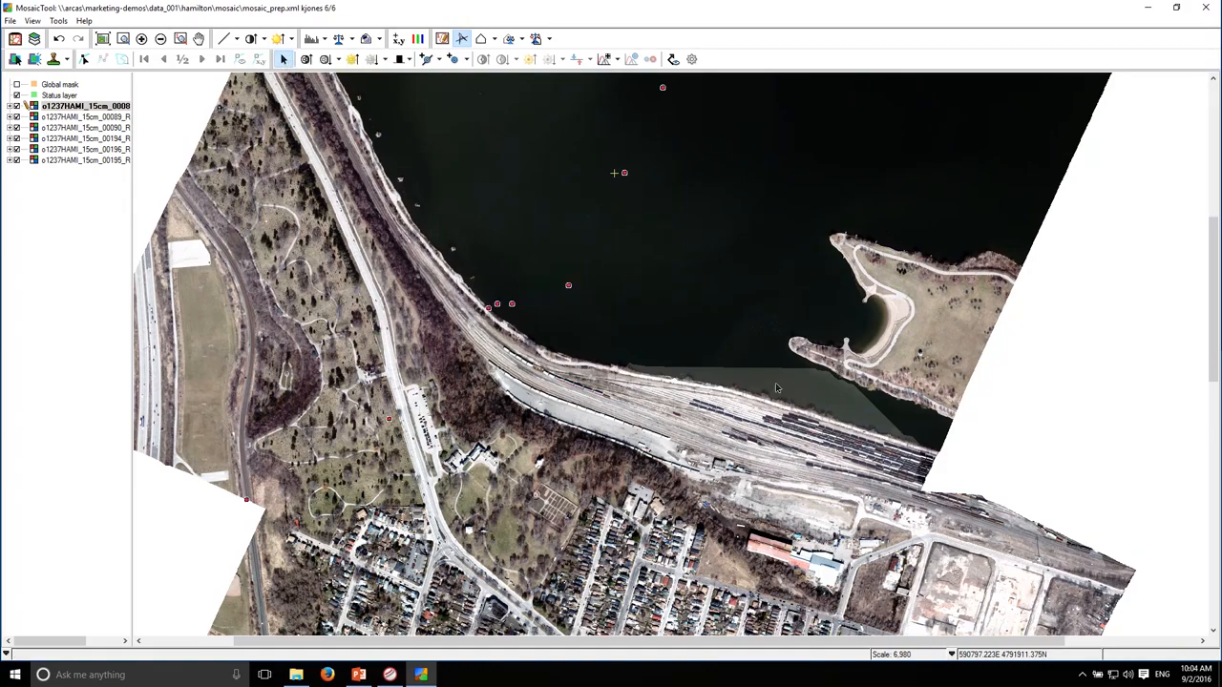
left_click(814, 391)
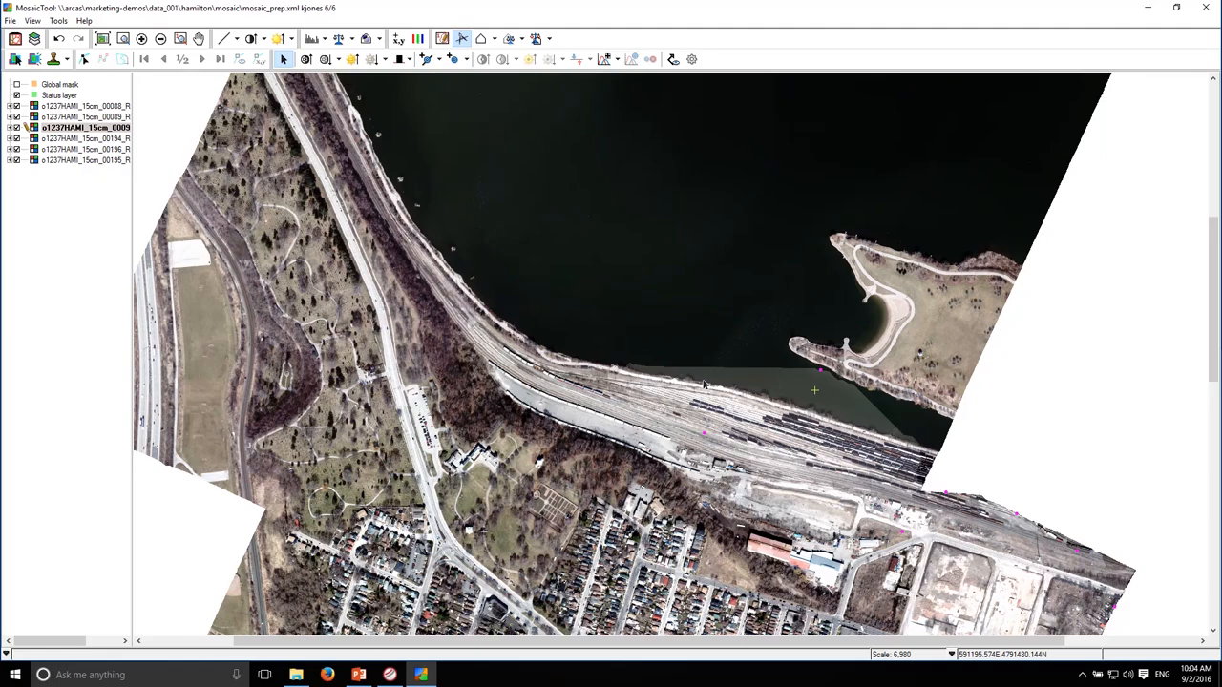
left_click_drag(856, 398, 742, 331)
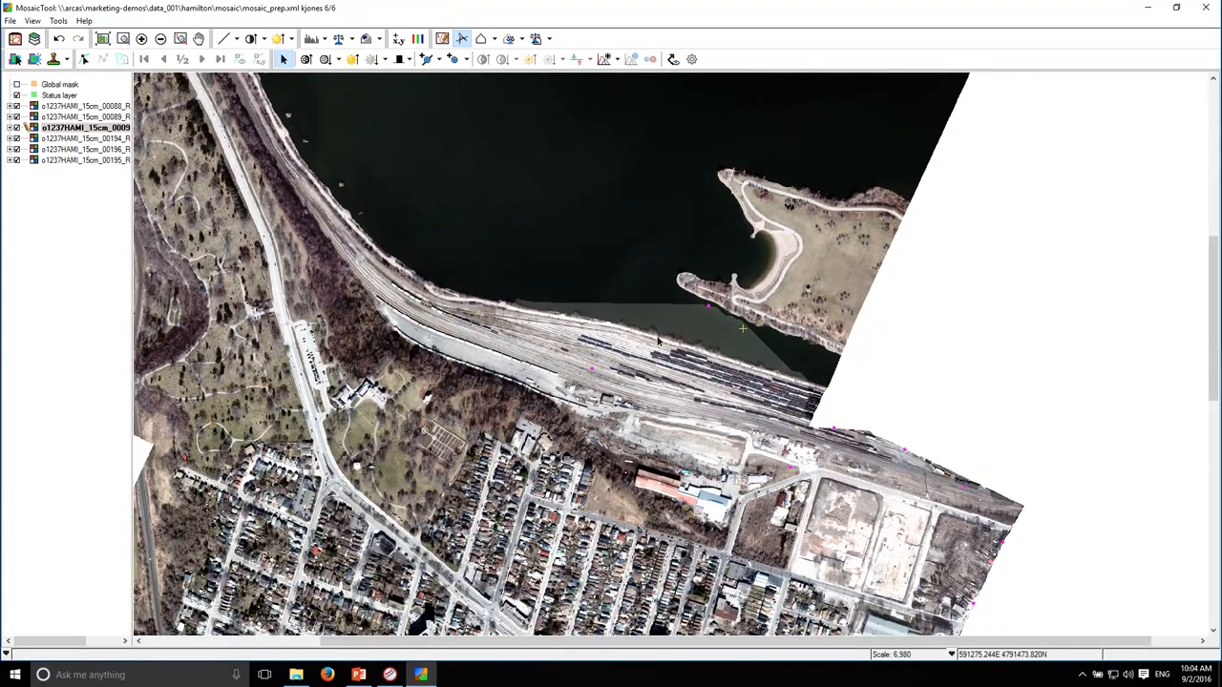
left_click(673, 58)
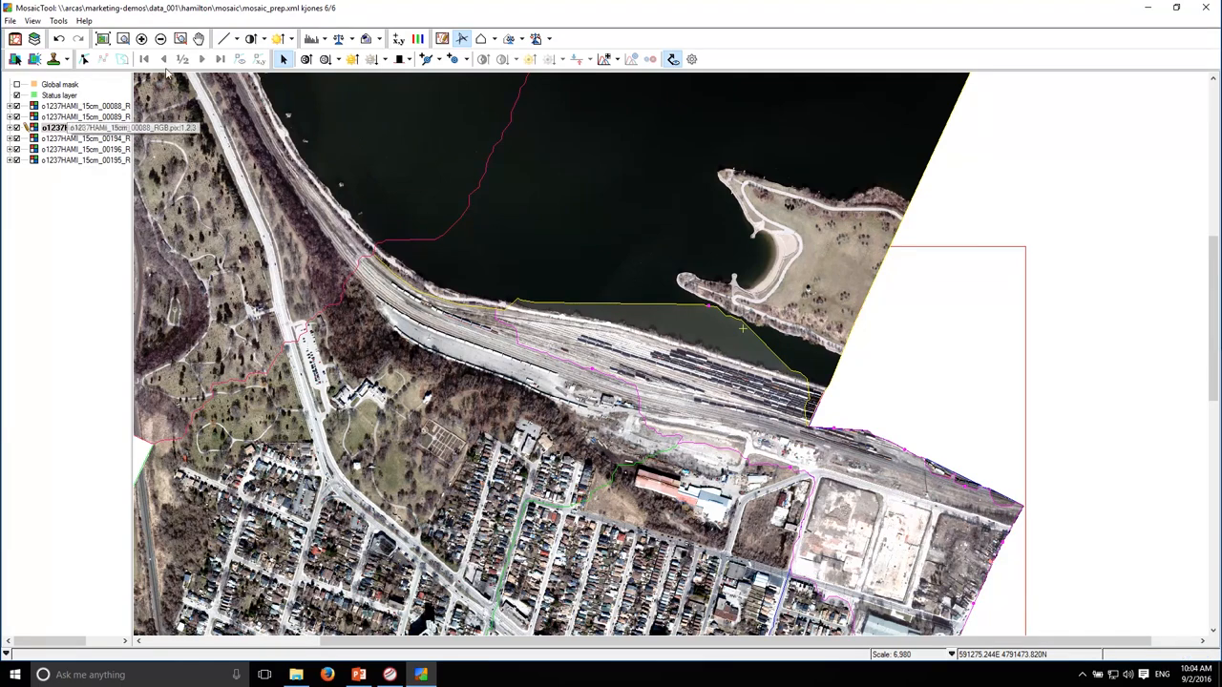
Add edge points with Use Current Adjustment where image 00090's cutline meets the railway shoreline, at both ends of the water seam
left_click(441, 60)
left_click(445, 78)
left_click(511, 305)
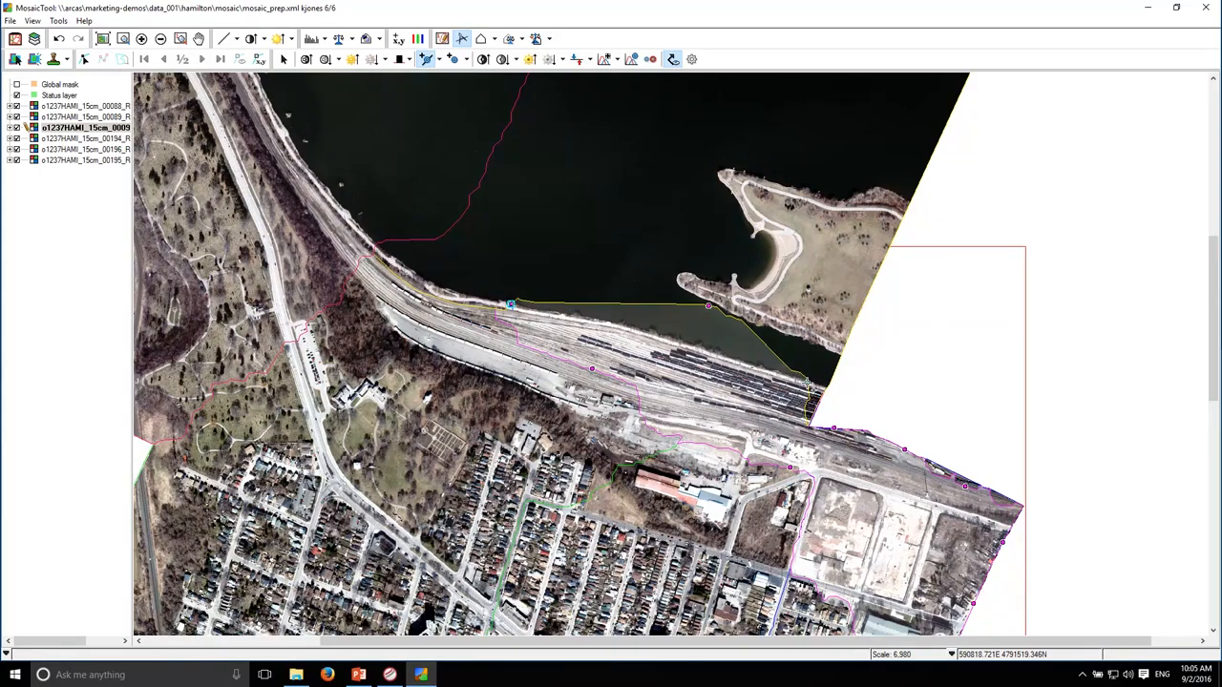
left_click(768, 347)
scroll(792, 263, "down", 1)
scroll(792, 262, "down", 1)
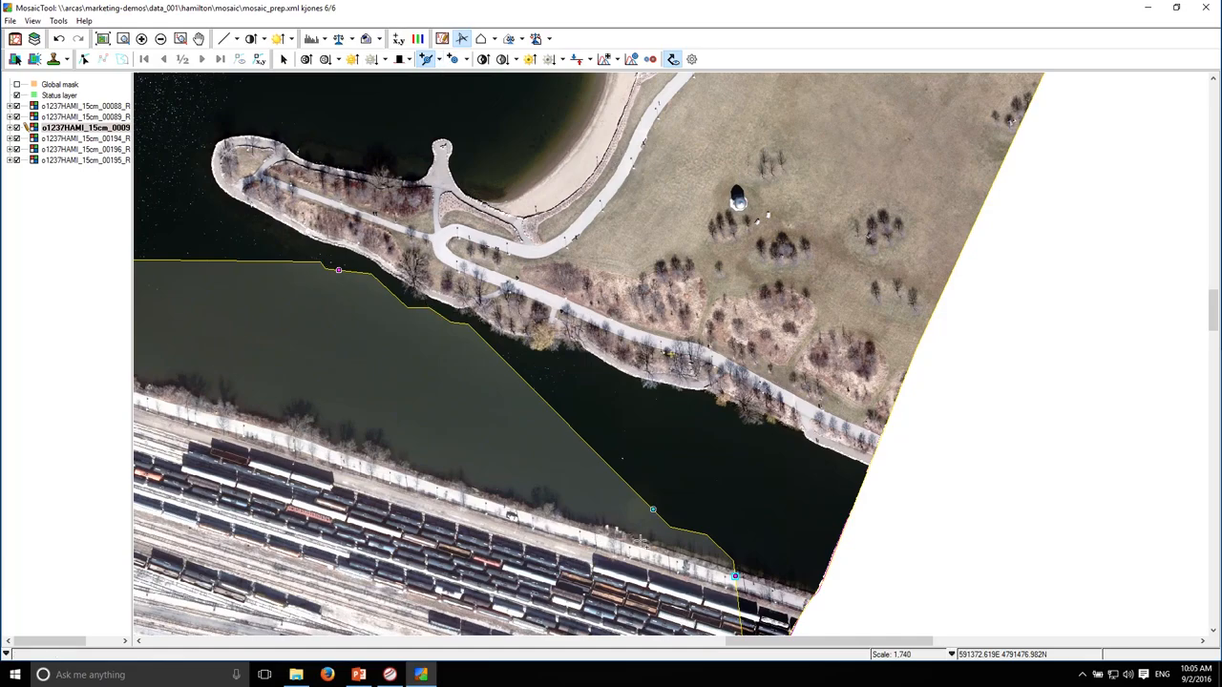
Add edge points with Automatch Both Sides along the diagonal inlet seam and on the straight seam west of the park spit
left_click(438, 59)
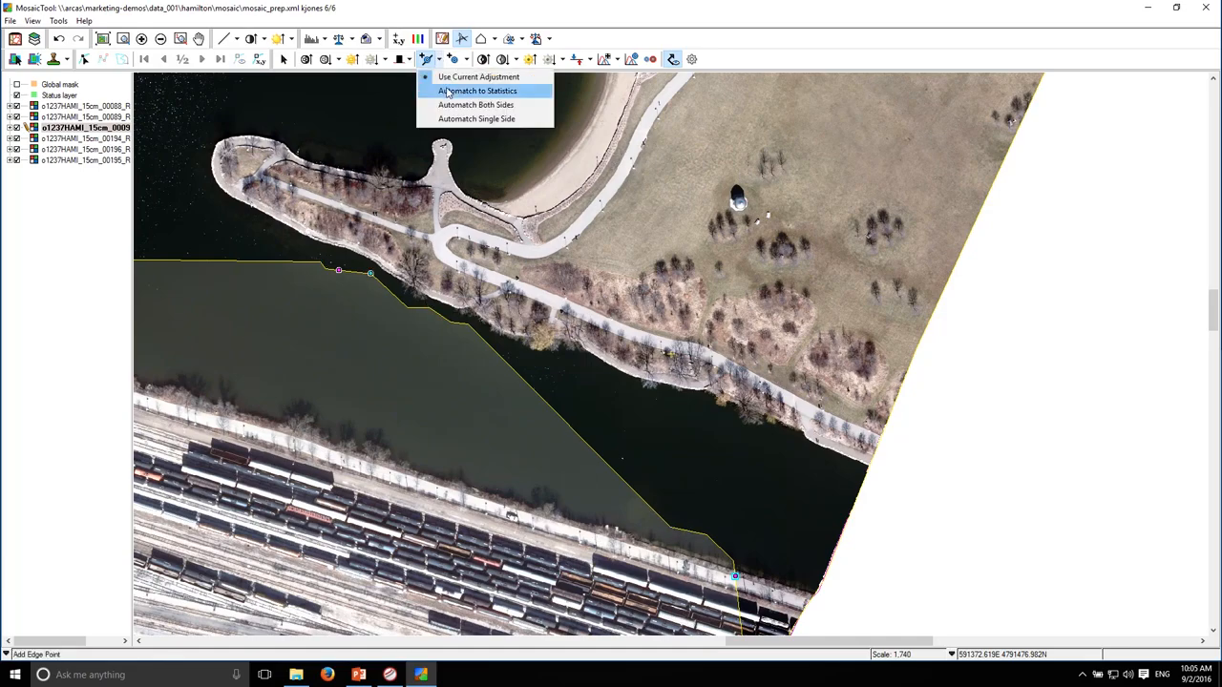
left_click(468, 105)
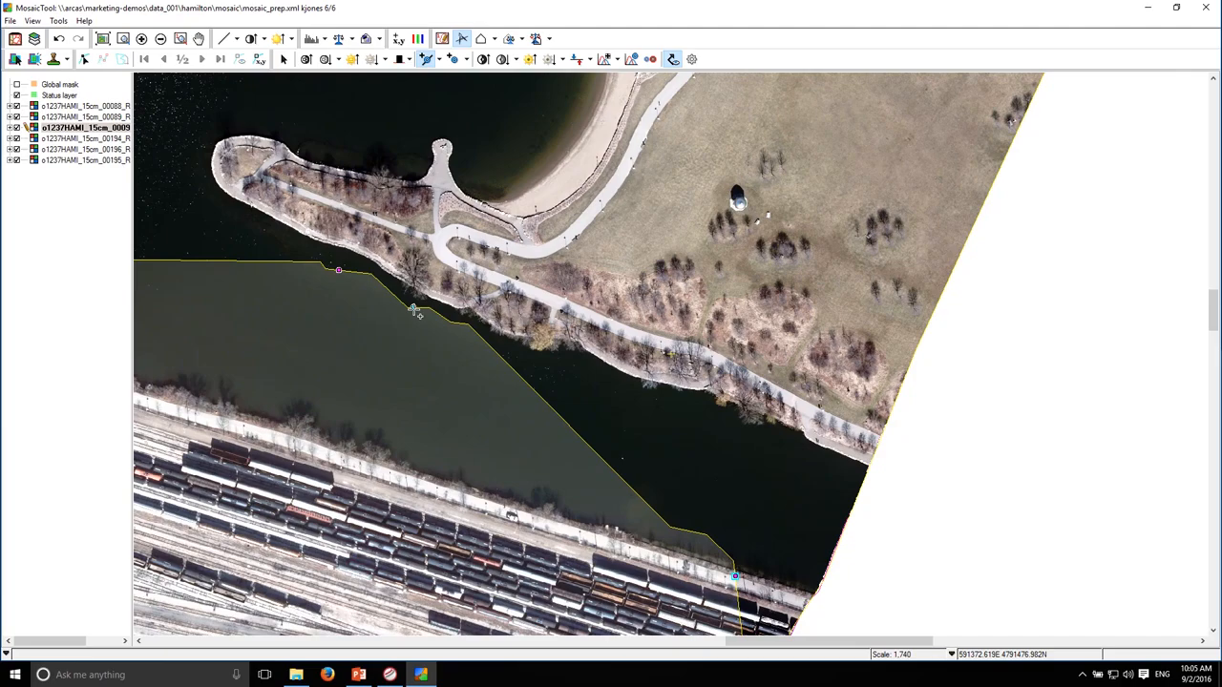
left_click(538, 389)
left_click_drag(539, 390, 623, 487)
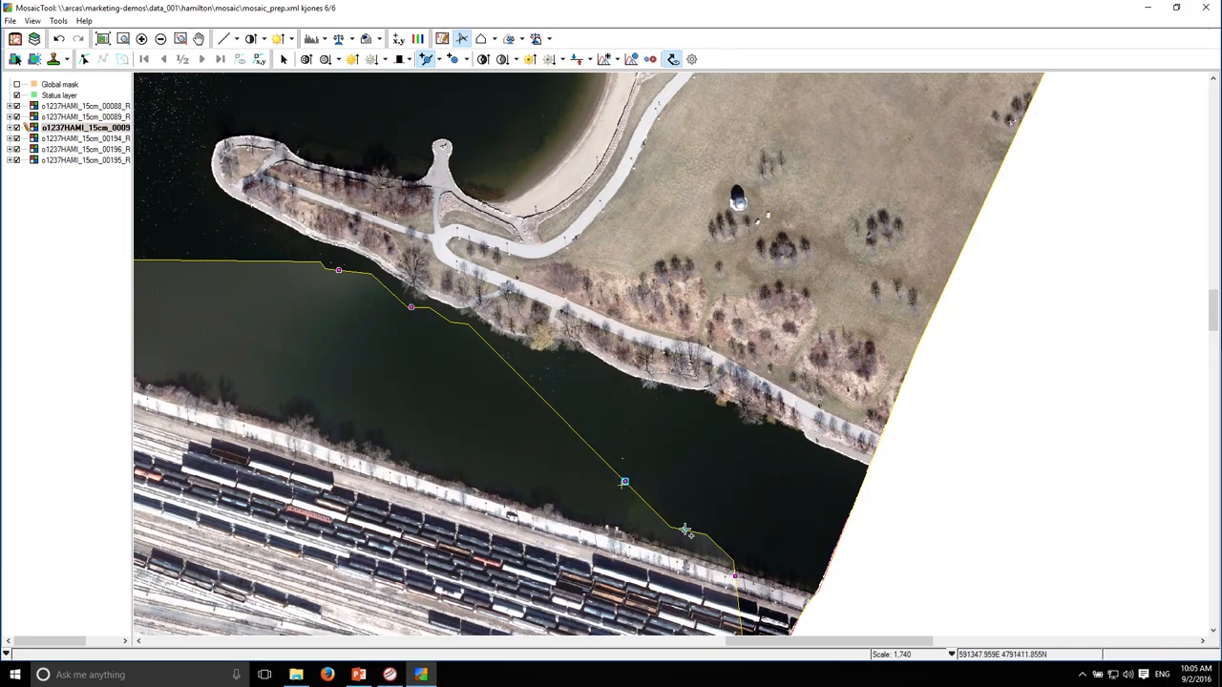
left_click(216, 269)
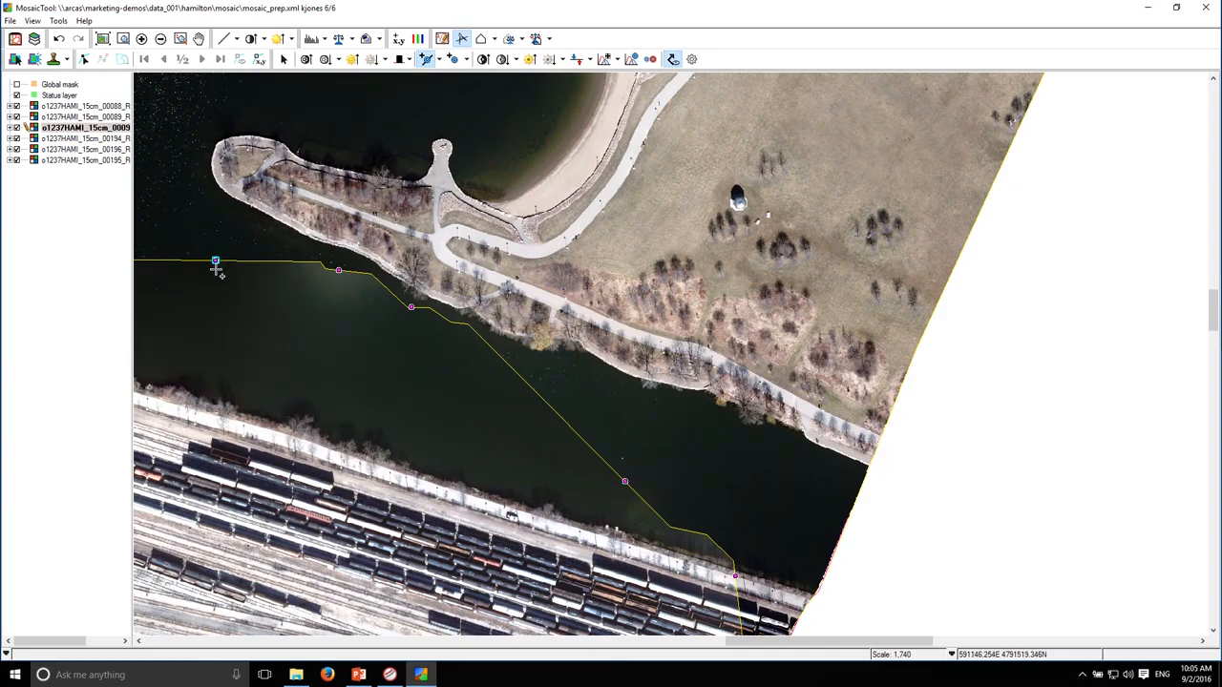
Delete the earlier edge point at the small cutline bend just south of the park spit
left_click(285, 59)
left_click(338, 270)
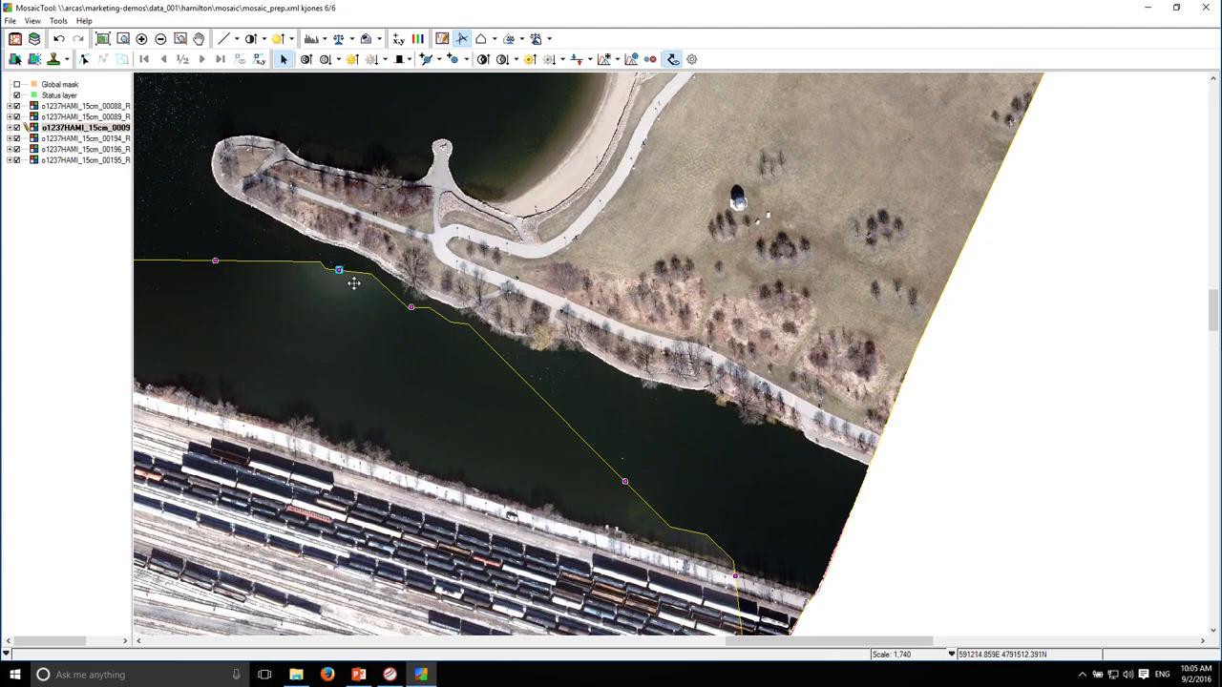
key("Delete")
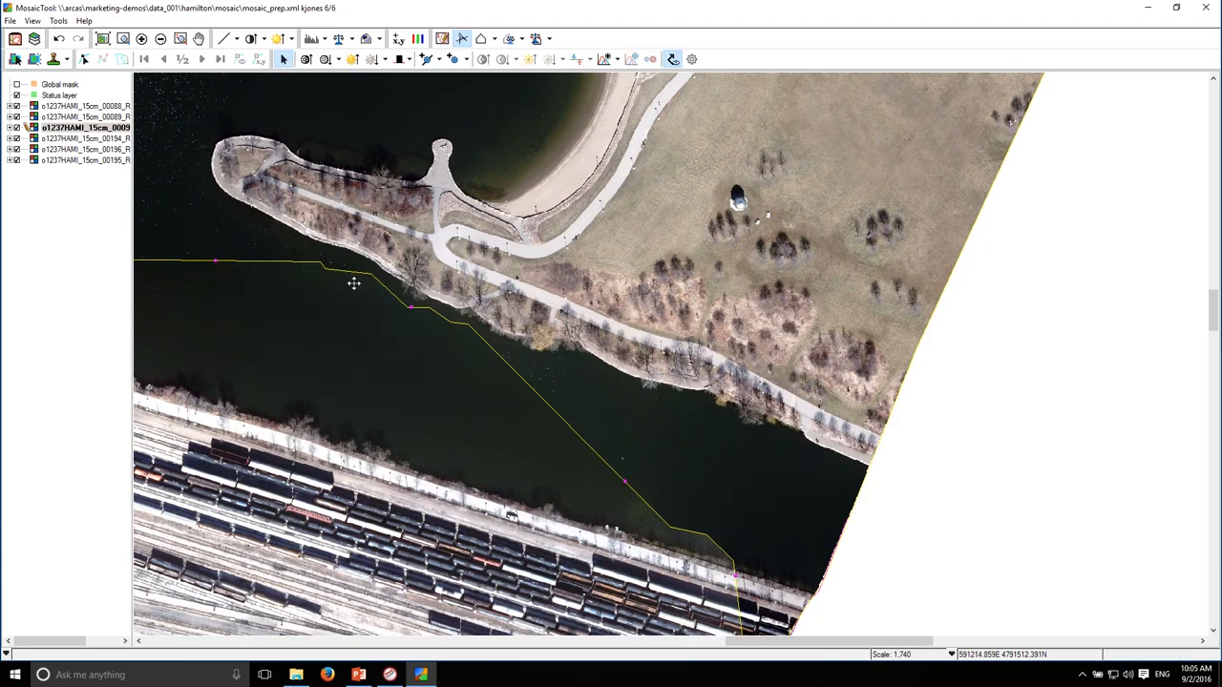
Add an automatched edge point on the cutline near the inlet's southeast shore, checking the seam with cutlines hidden
left_click_drag(380, 364, 301, 224)
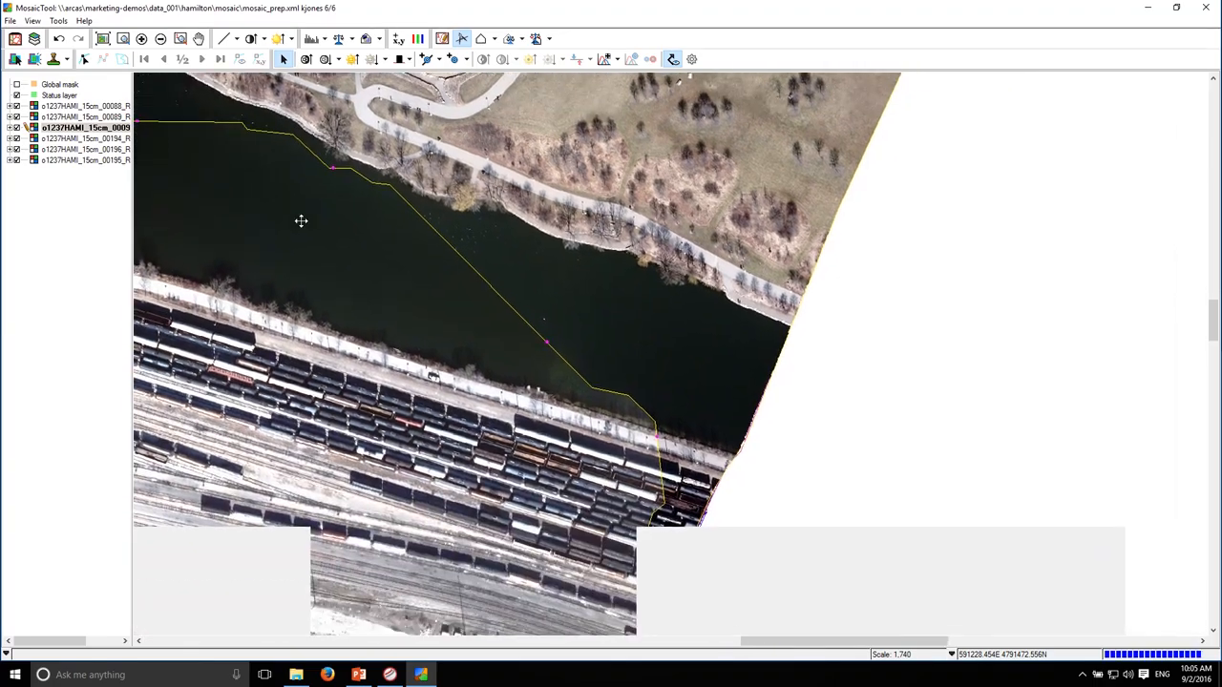
left_click(673, 59)
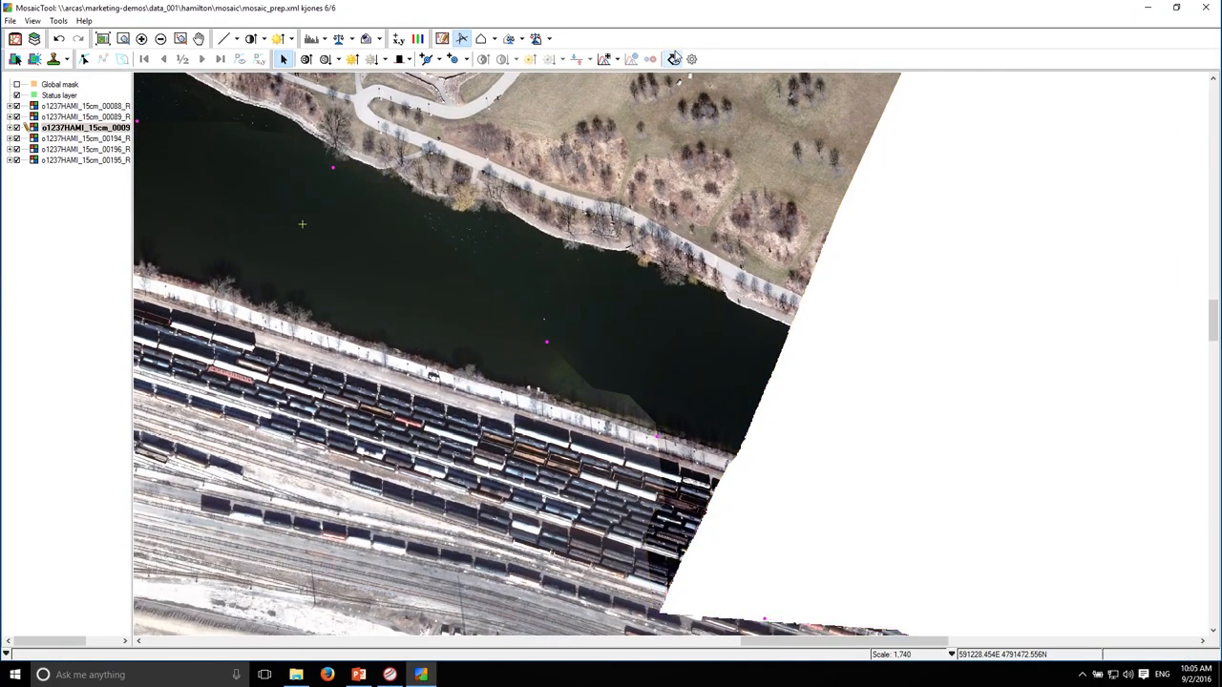
left_click(673, 59)
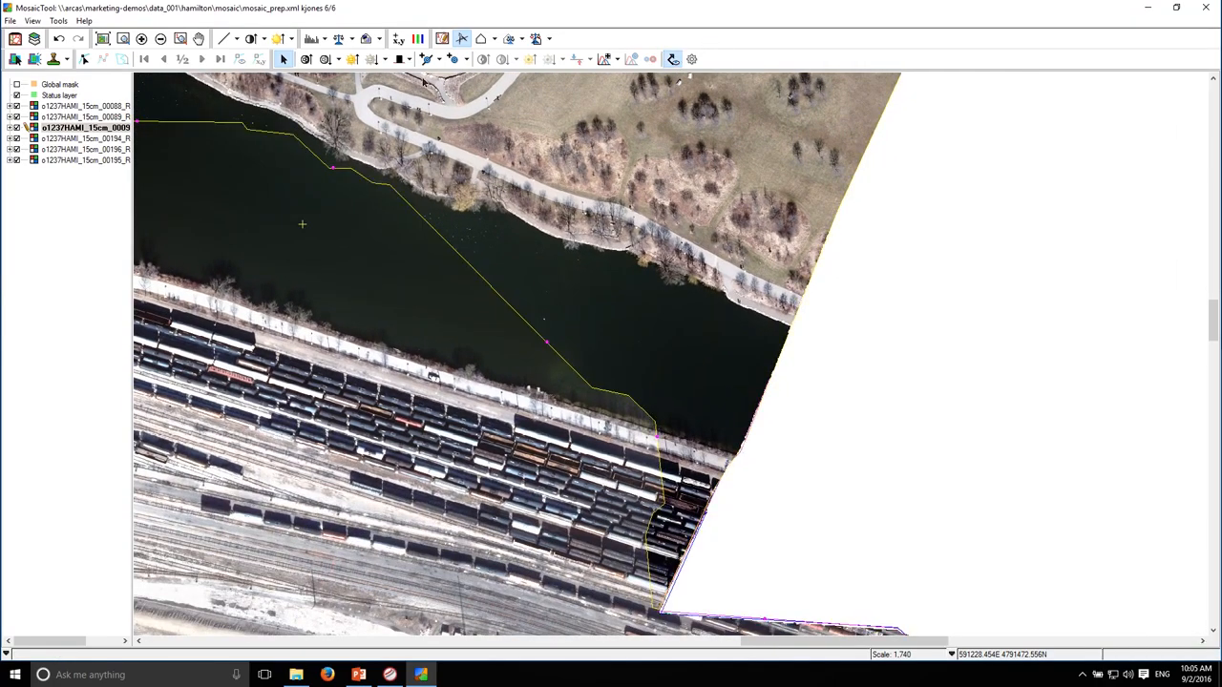
left_click(426, 59)
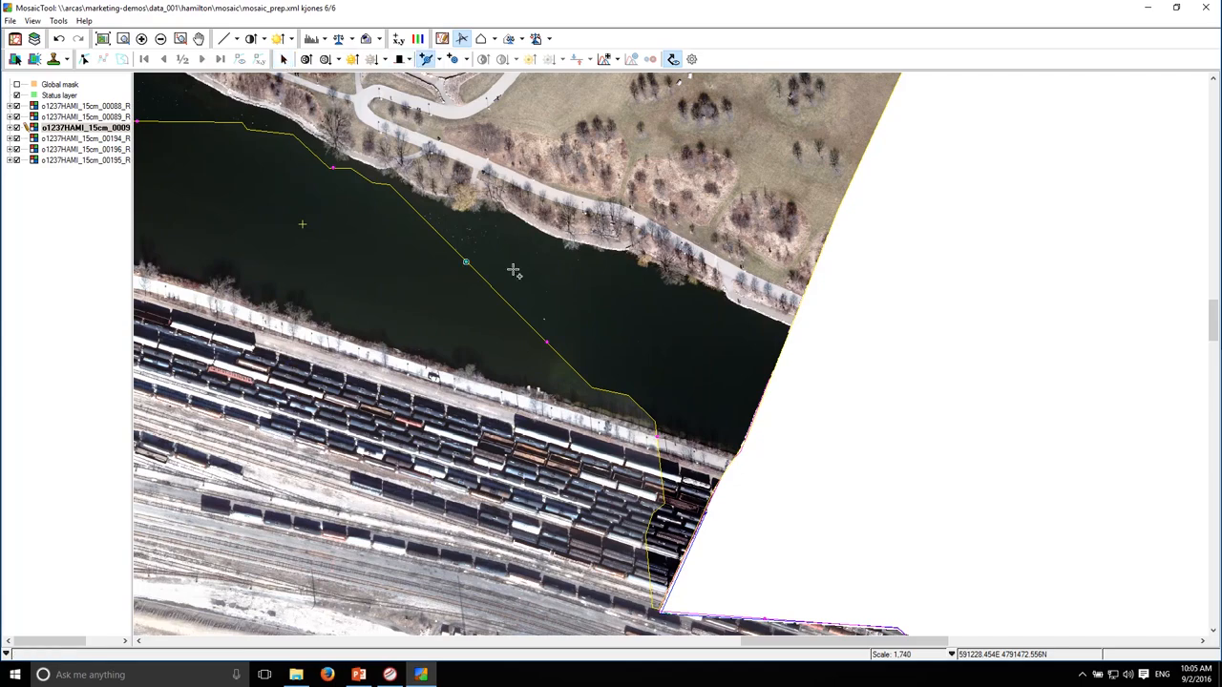
left_click(603, 390)
Add automatched edge points on the straight water seam beside the park spit and farther west, with the cutlines hidden
left_click_drag(345, 280, 740, 363)
left_click_drag(412, 286, 751, 331)
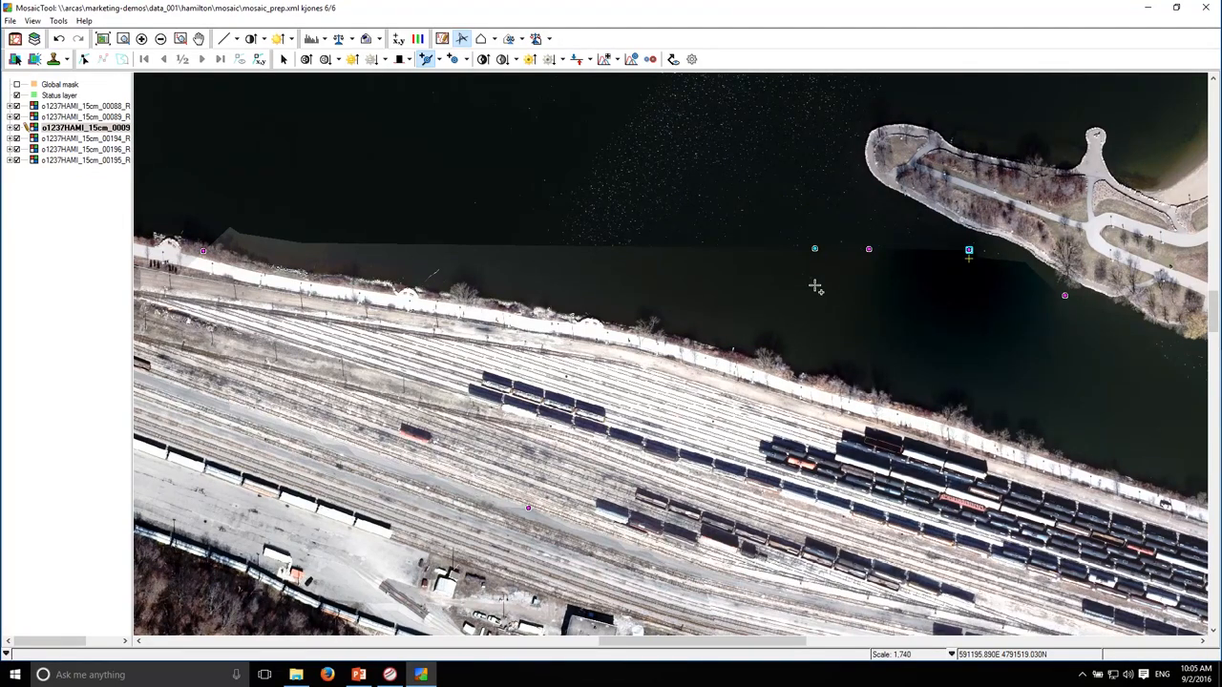
left_click(605, 247)
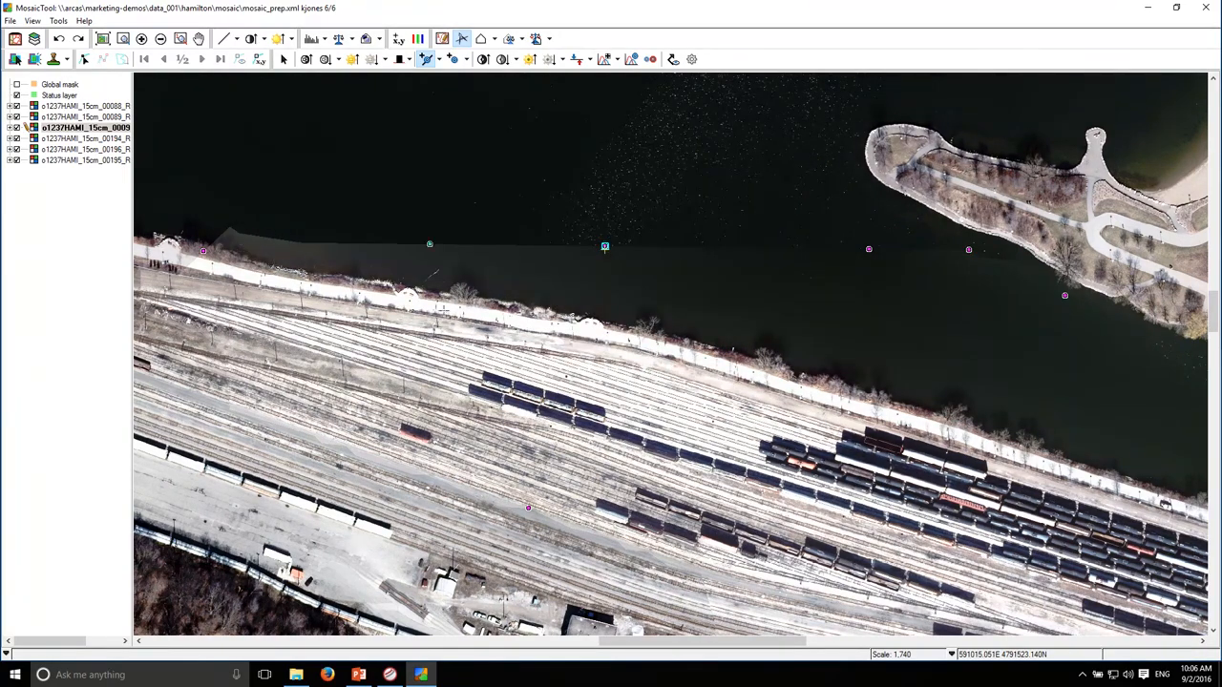
Place a row of floating points along the shoreline between the water and the railway yard
left_click(456, 59)
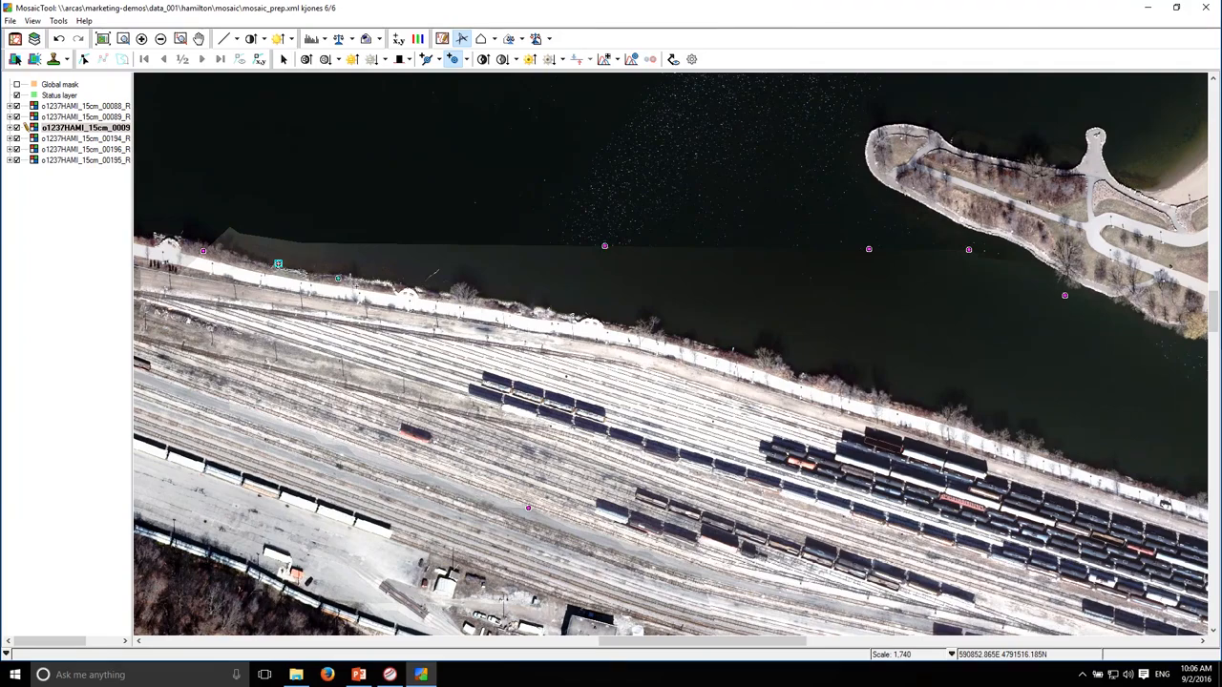
left_click(388, 283)
left_click(504, 301)
left_click(640, 327)
left_click(777, 362)
left_click(925, 411)
left_click(1061, 453)
left_click(1158, 483)
Add more Automatch Both Sides edge points along the straight water seam and one on its diagonal section in the inlet
left_click(440, 60)
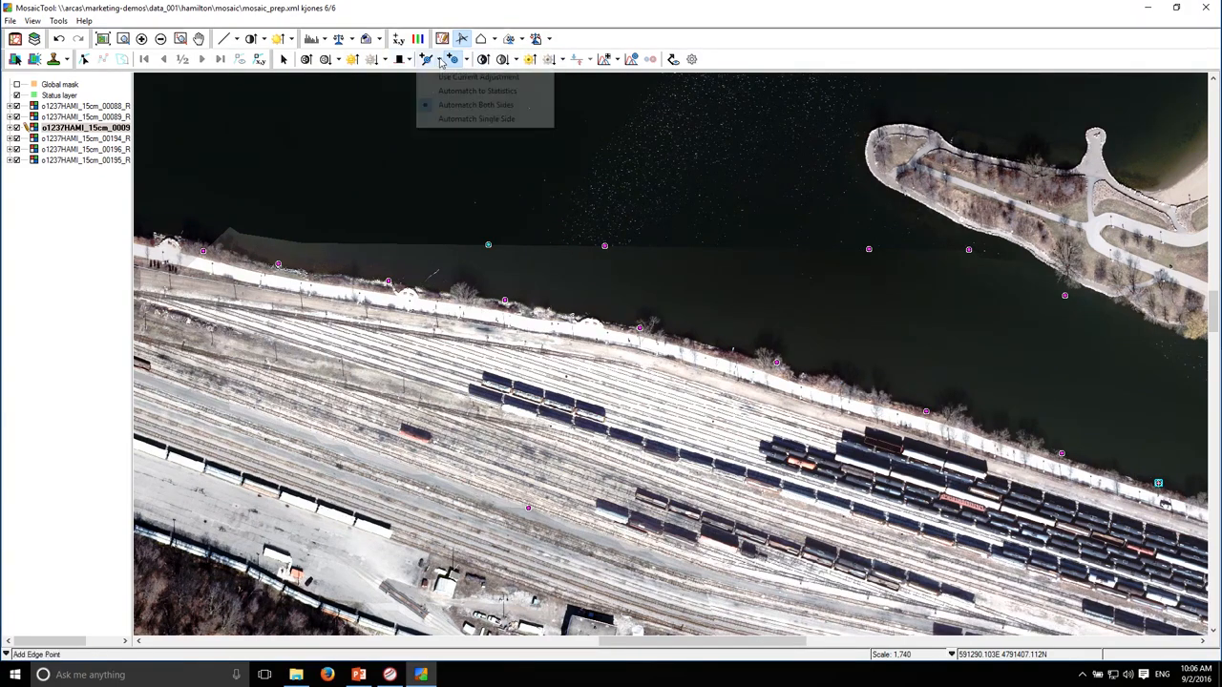
left_click(475, 104)
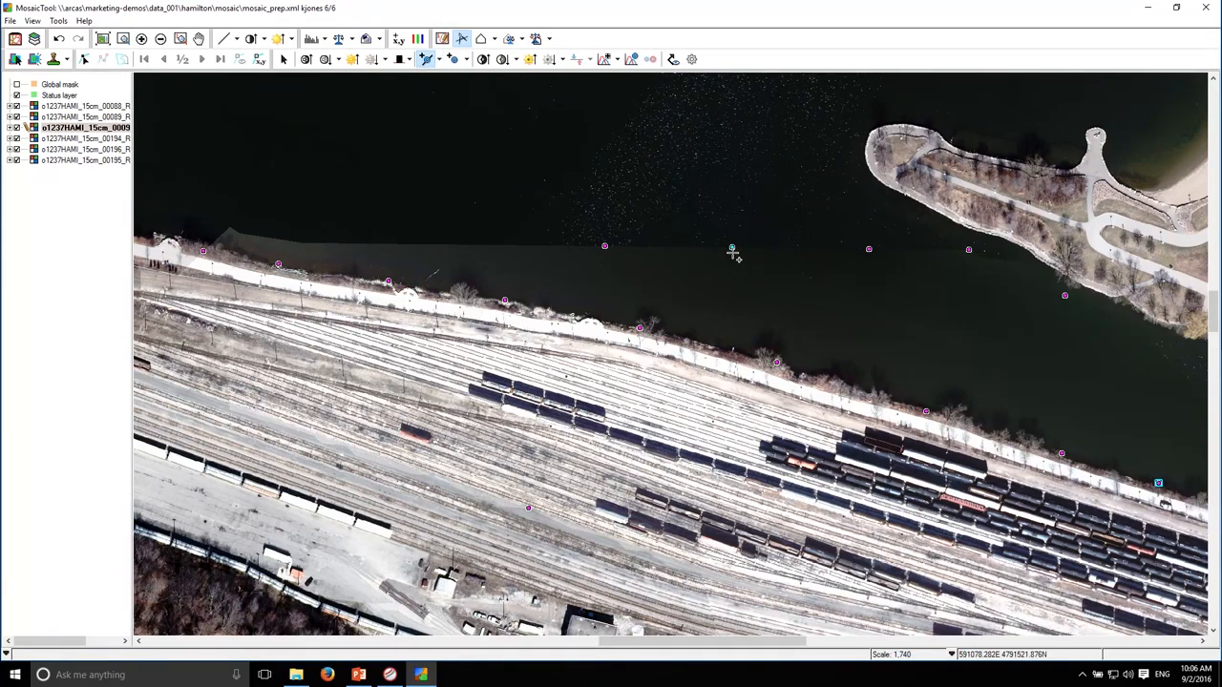
left_click(733, 249)
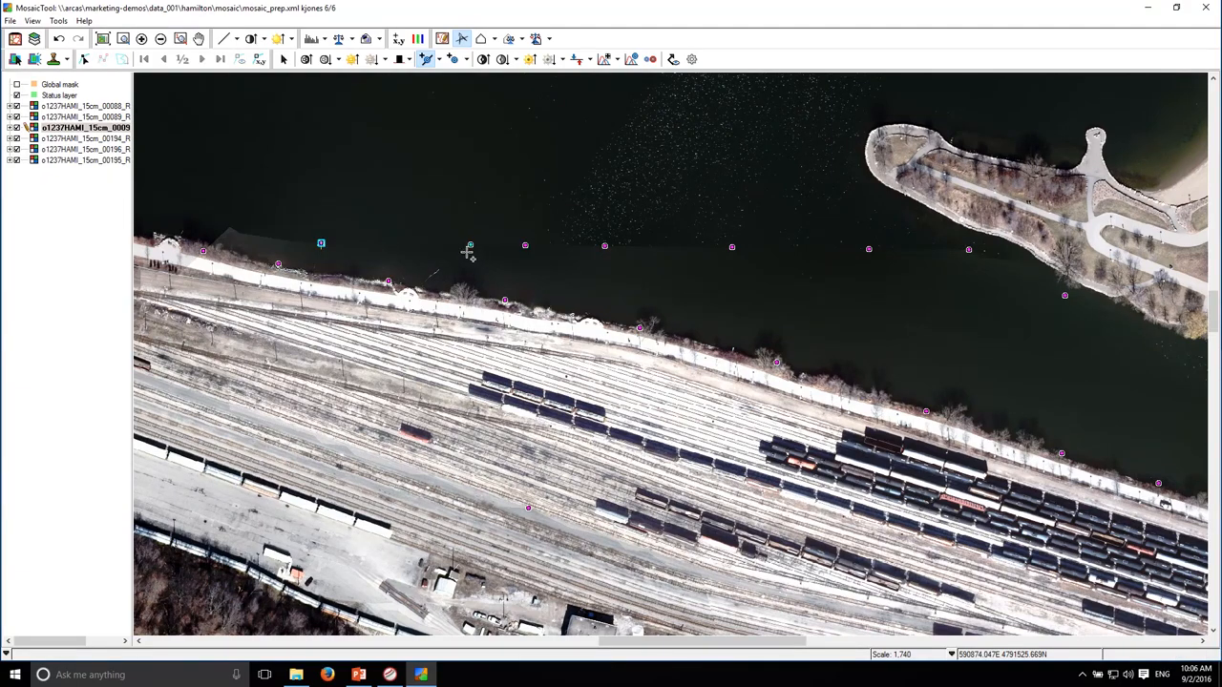
left_click(665, 247)
left_click_drag(736, 236, 696, 208)
left_click_drag(920, 291, 792, 291)
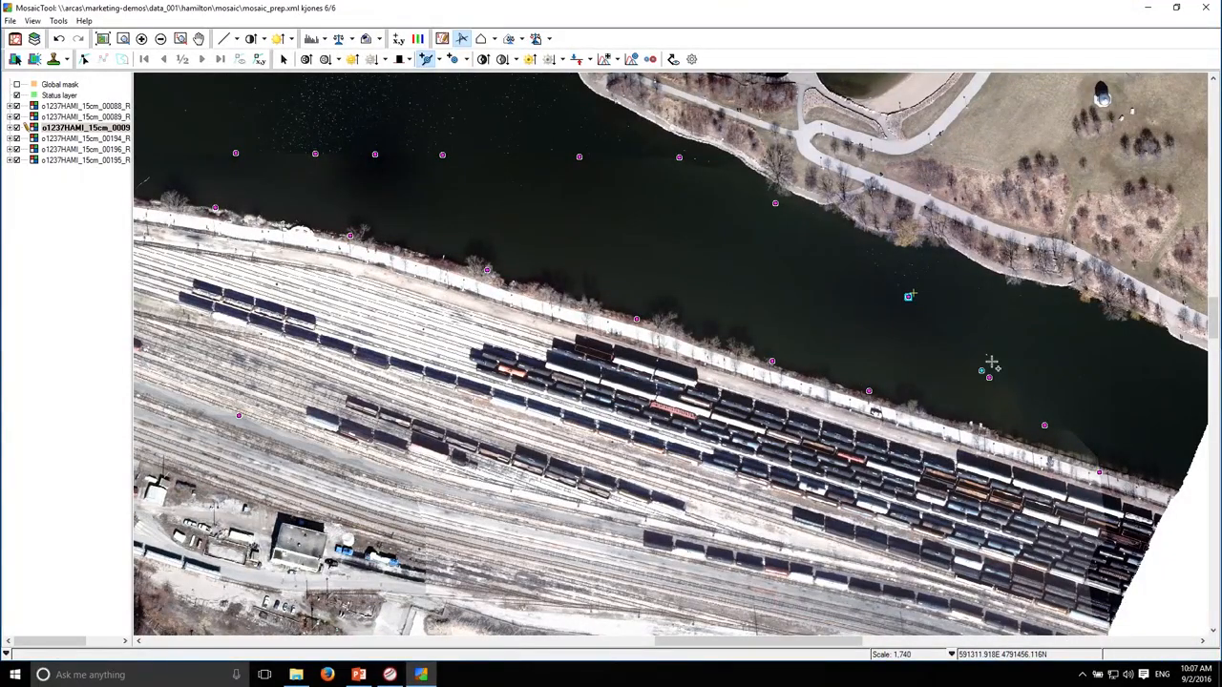
Examine the colour balance along the railway shoreline up close, and across the lake and city in the whole mosaic
left_click_drag(902, 290, 830, 283)
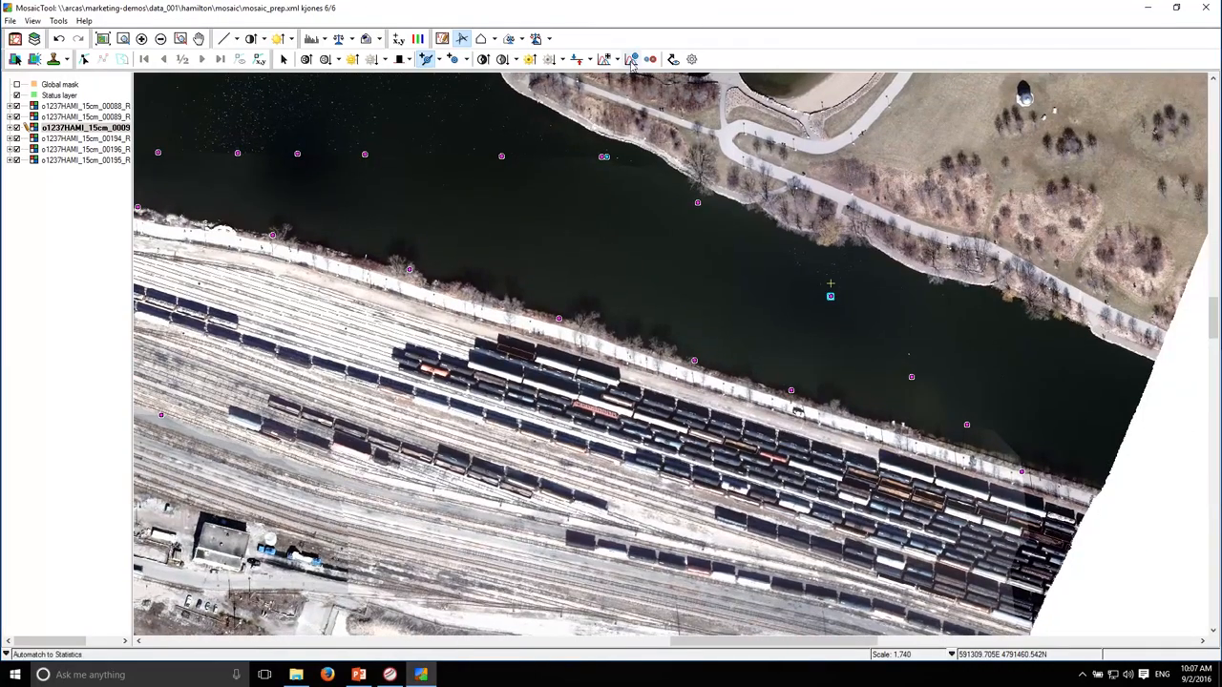
left_click(439, 59)
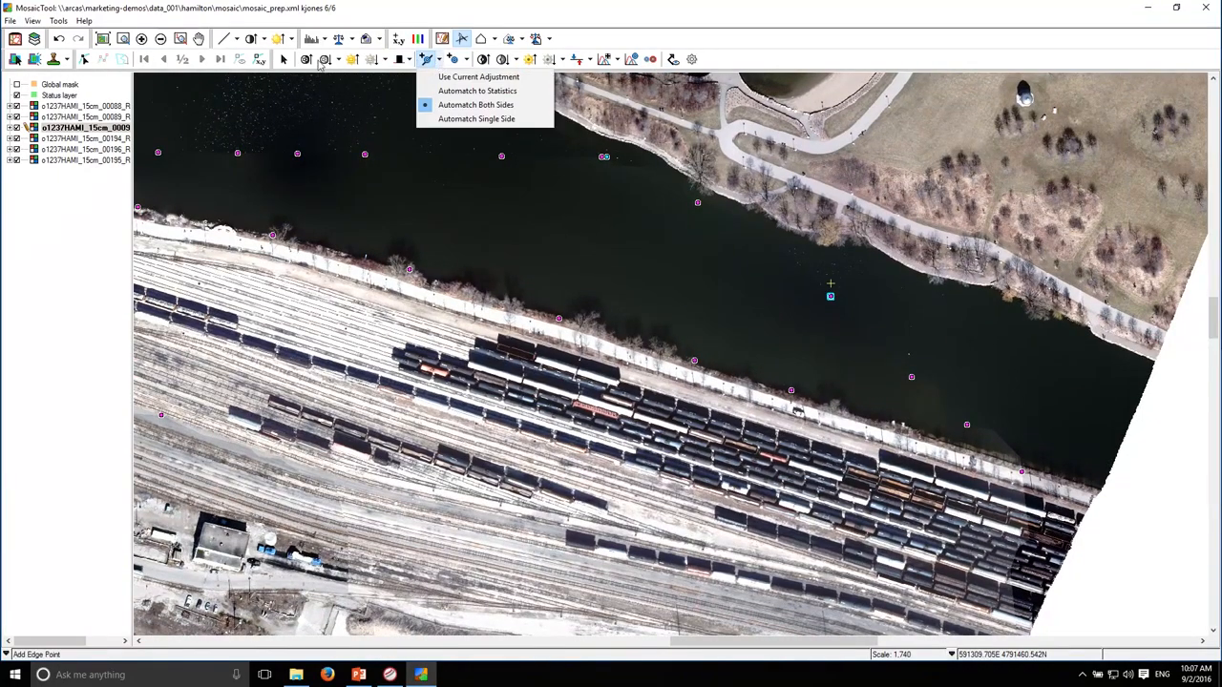
left_click(283, 61)
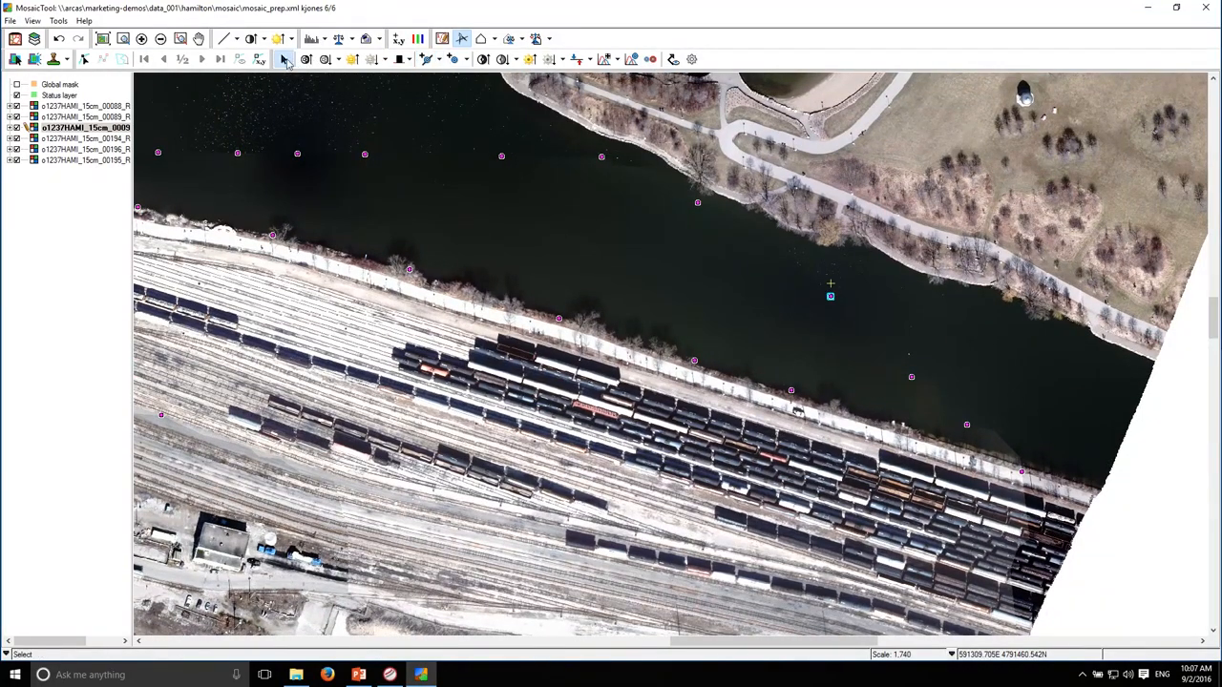
left_click(334, 146)
mouse_move(517, 233)
left_mouse_down()
mouse_move(755, 322)
mouse_move(834, 326)
mouse_move(801, 331)
left_mouse_up()
left_click_drag(451, 260, 654, 269)
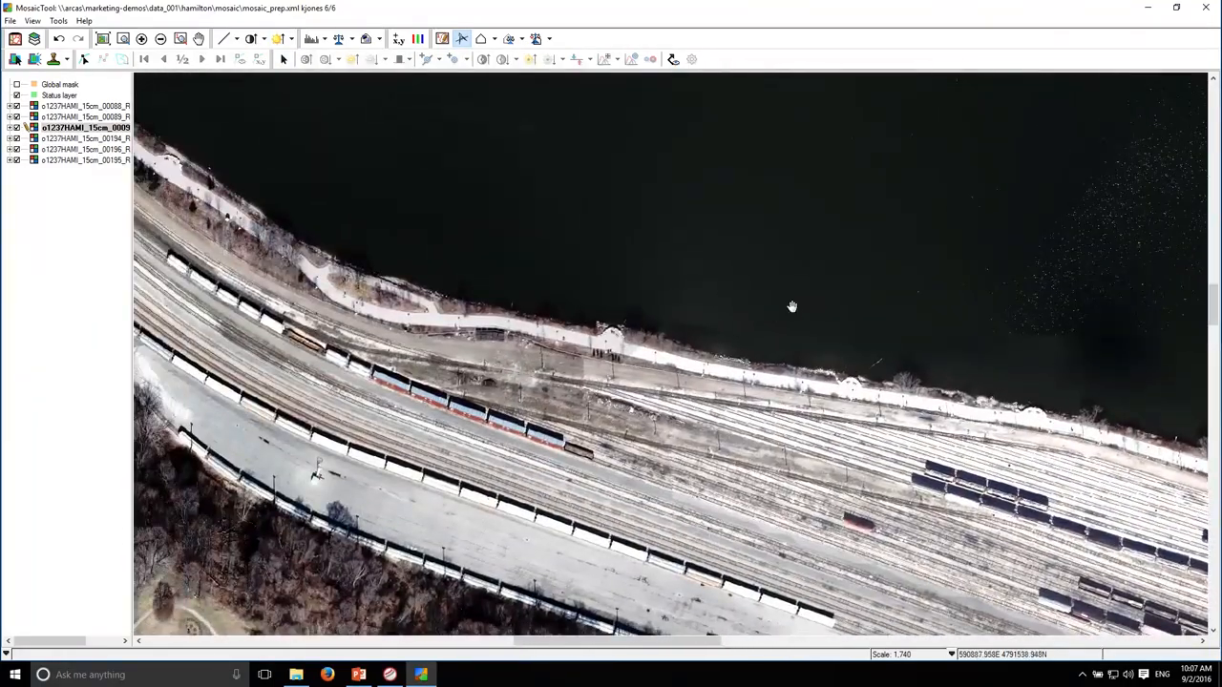
left_click_drag(791, 306, 575, 171)
left_click_drag(855, 266, 624, 257)
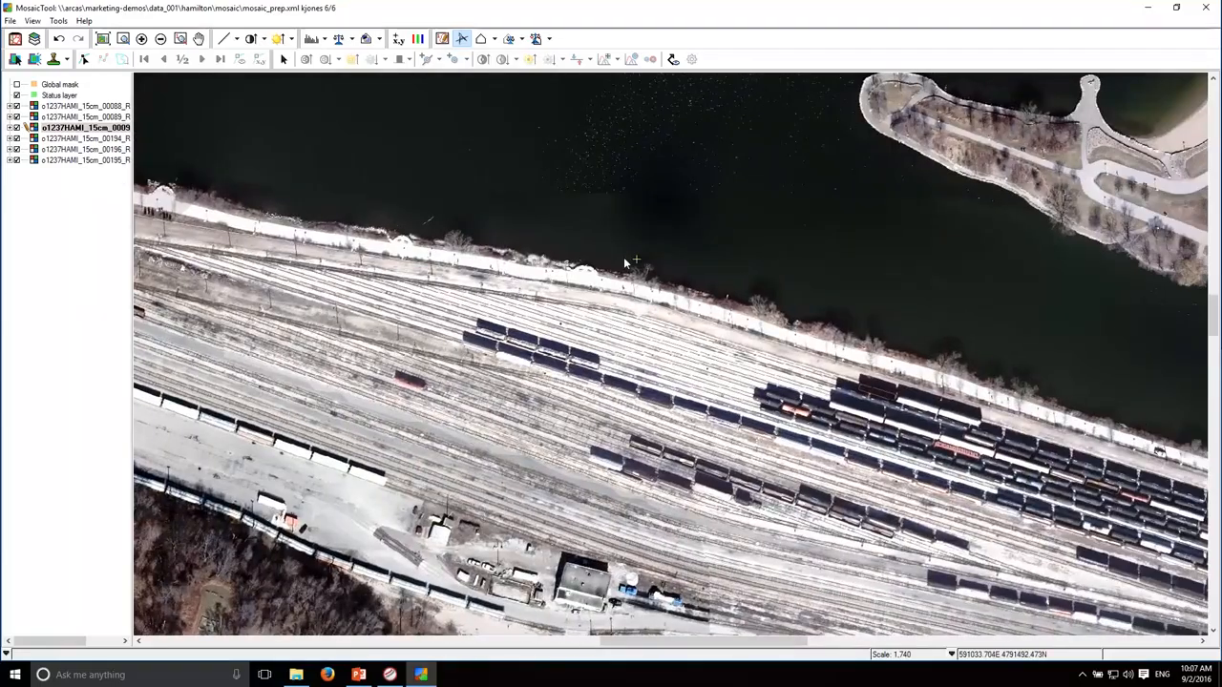
scroll(647, 263, "down", 4)
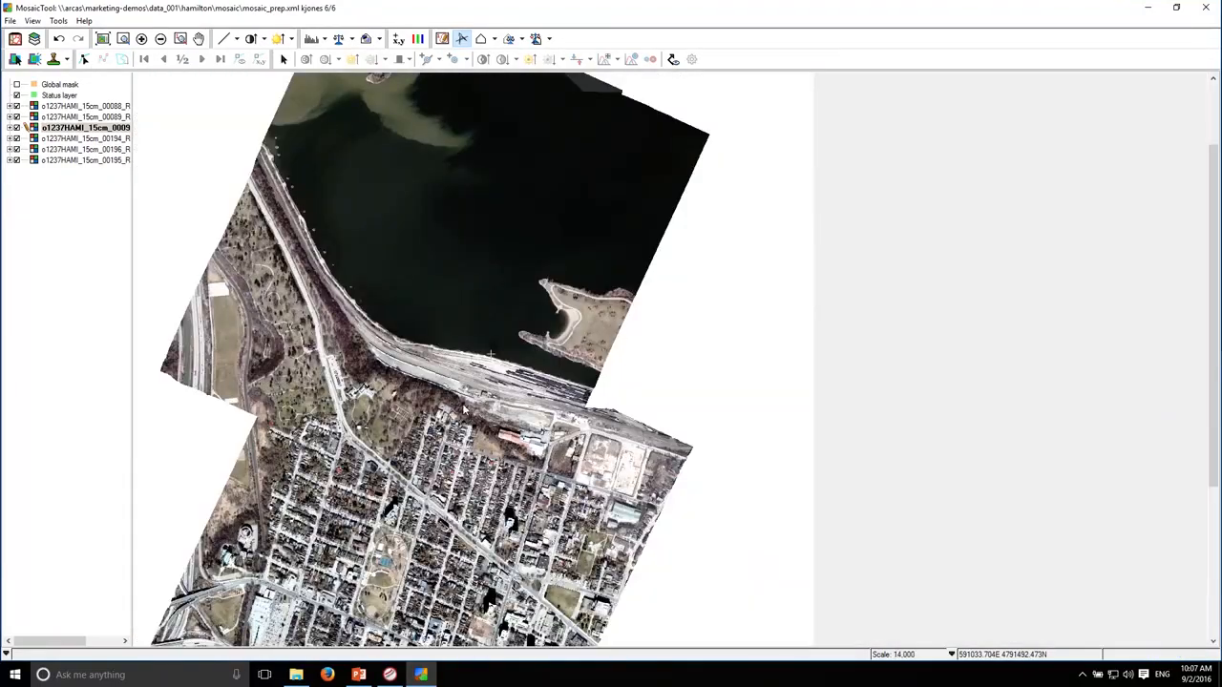
left_click_drag(513, 467, 625, 305)
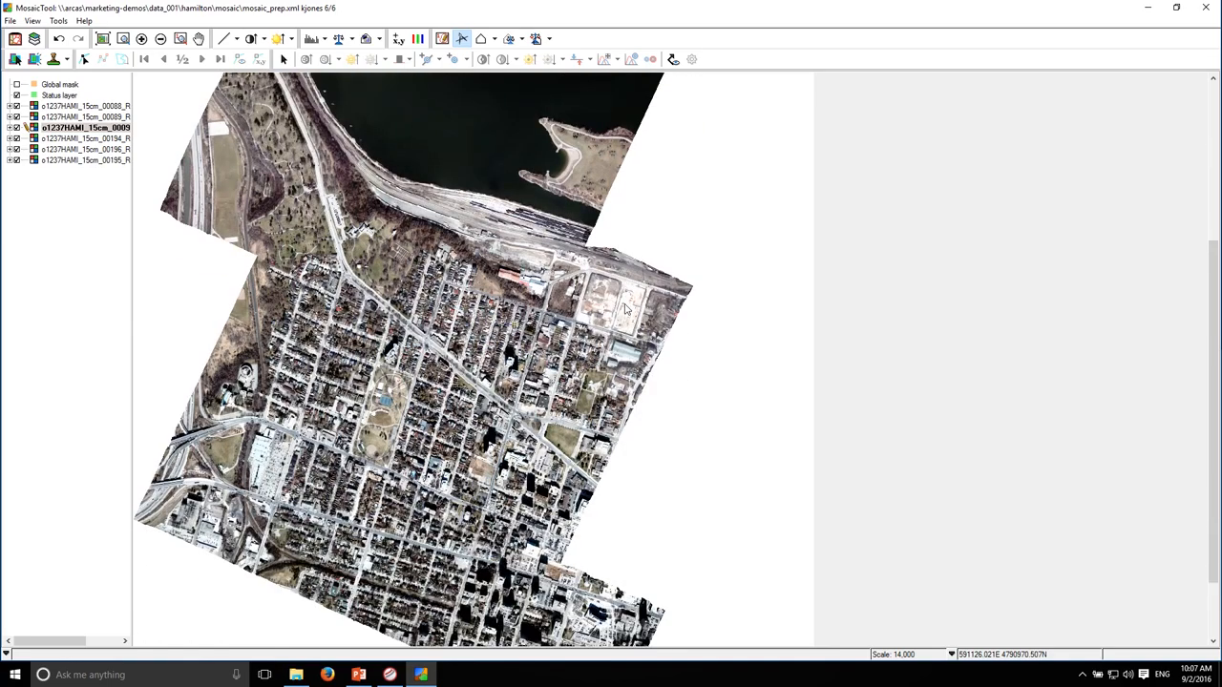
left_click_drag(444, 247, 433, 341)
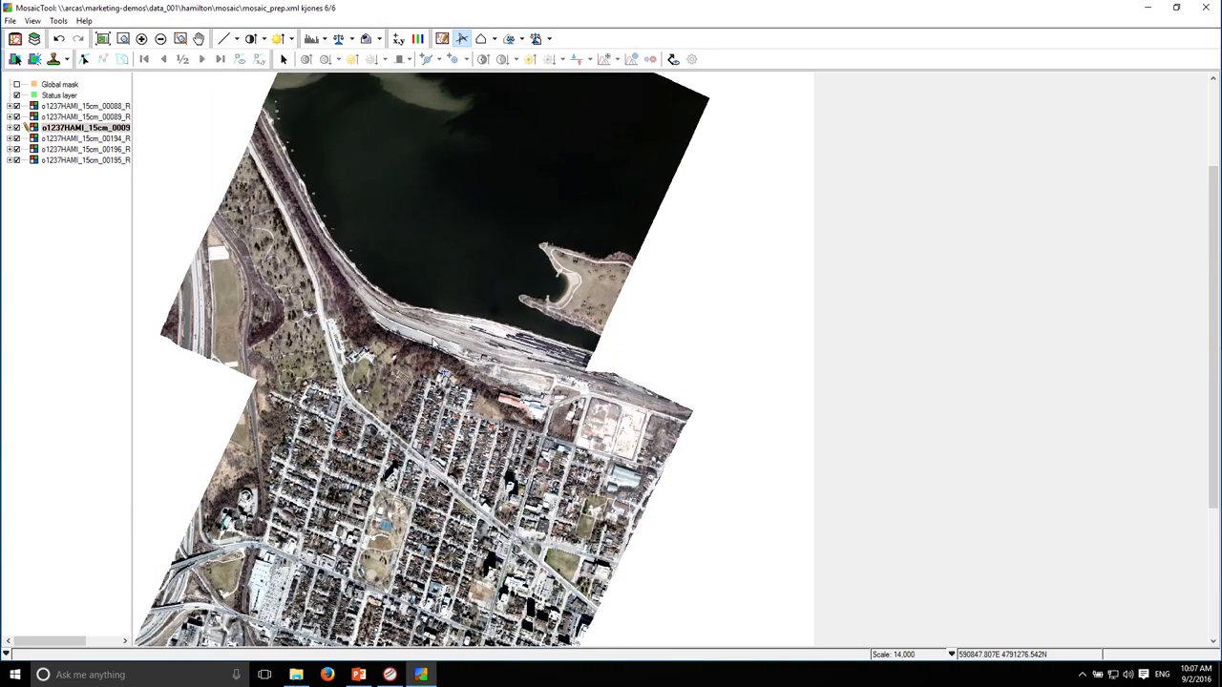
left_click_drag(420, 300, 429, 348)
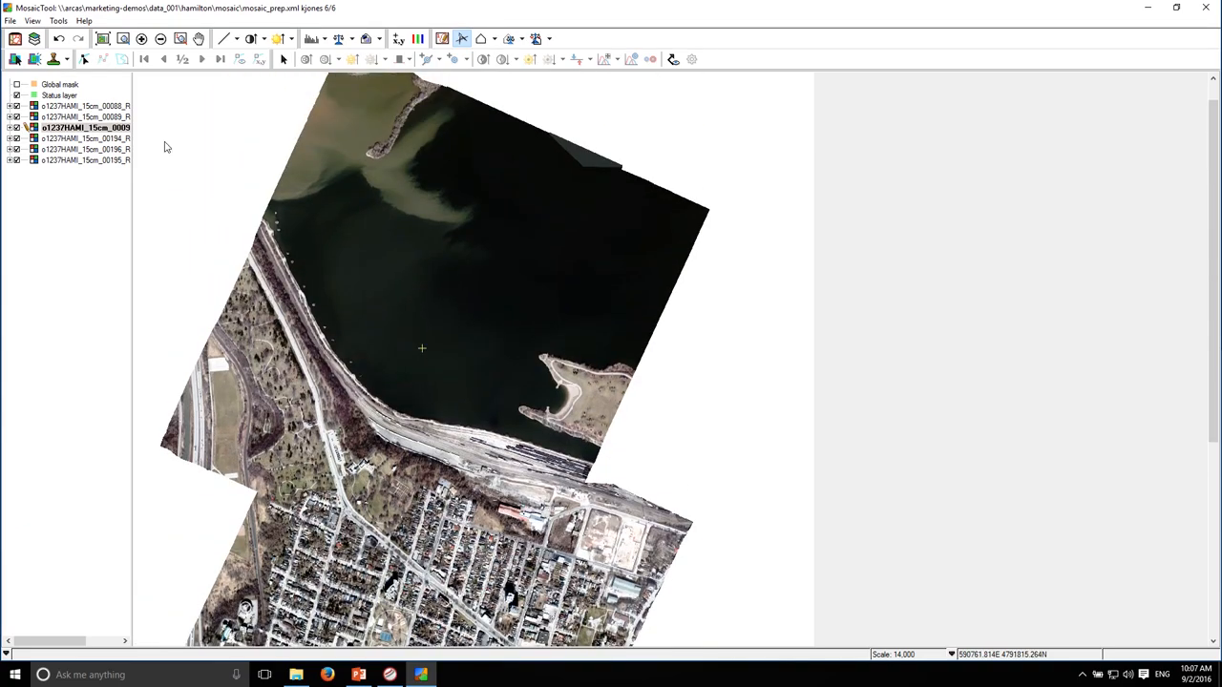
Save the mosaic project with image 00090's new edge and floating points
left_click(11, 21)
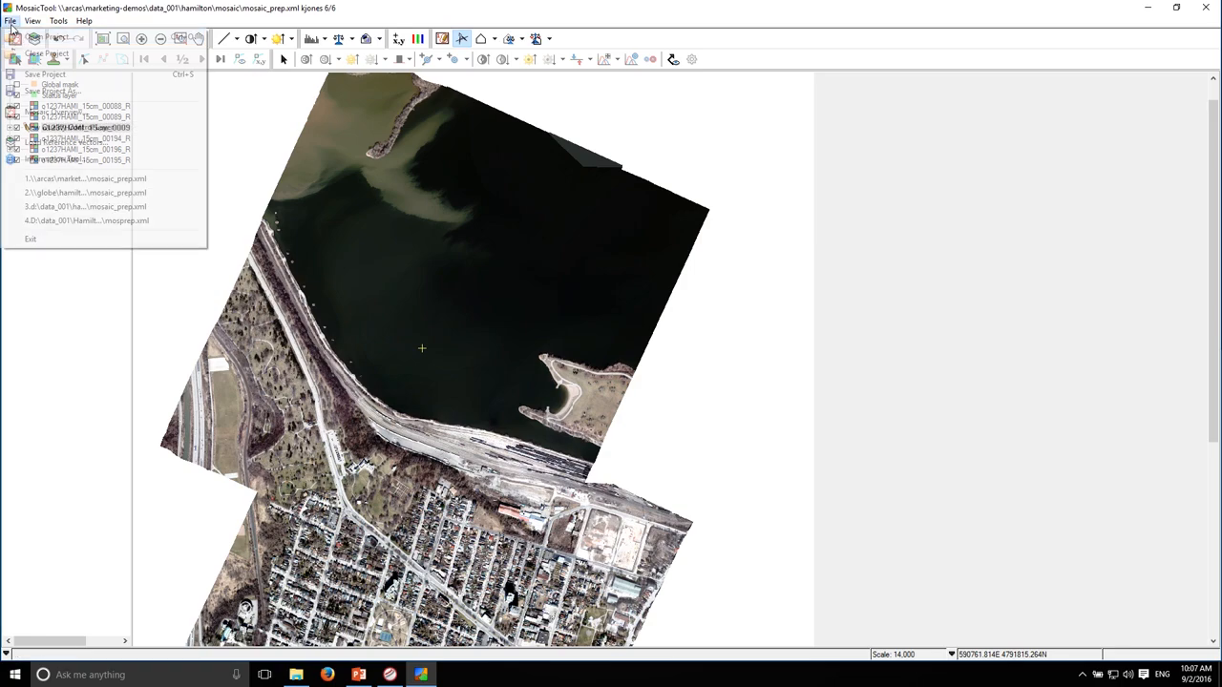
left_click(34, 77)
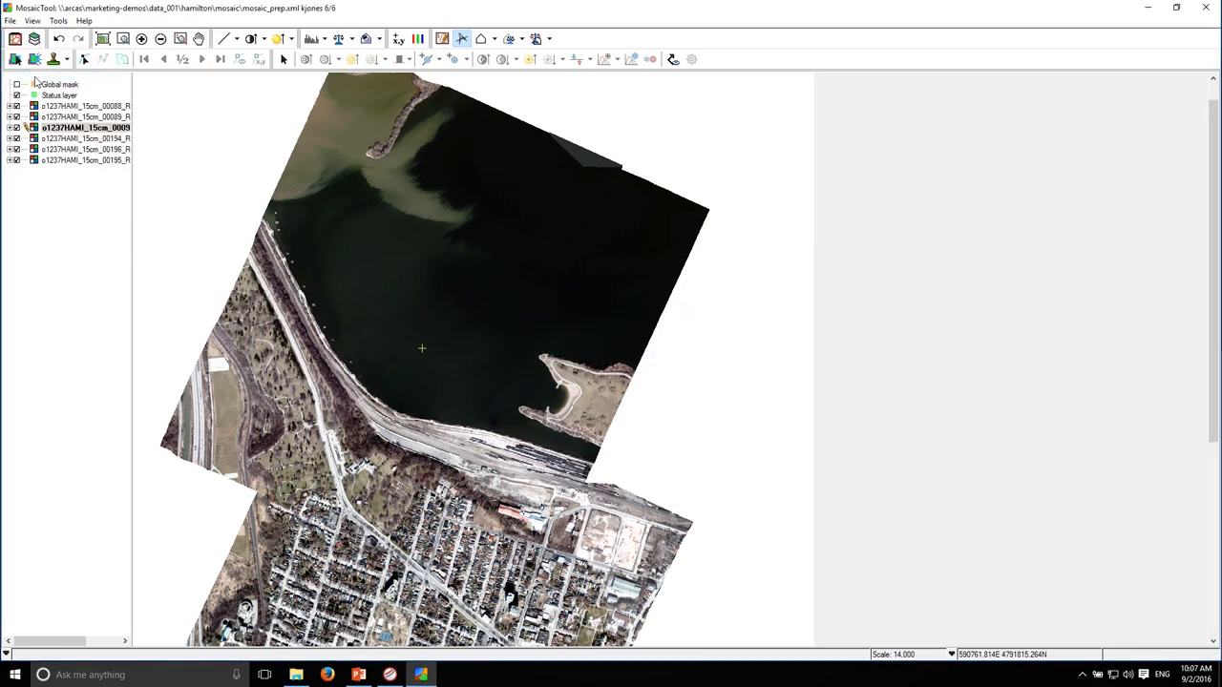